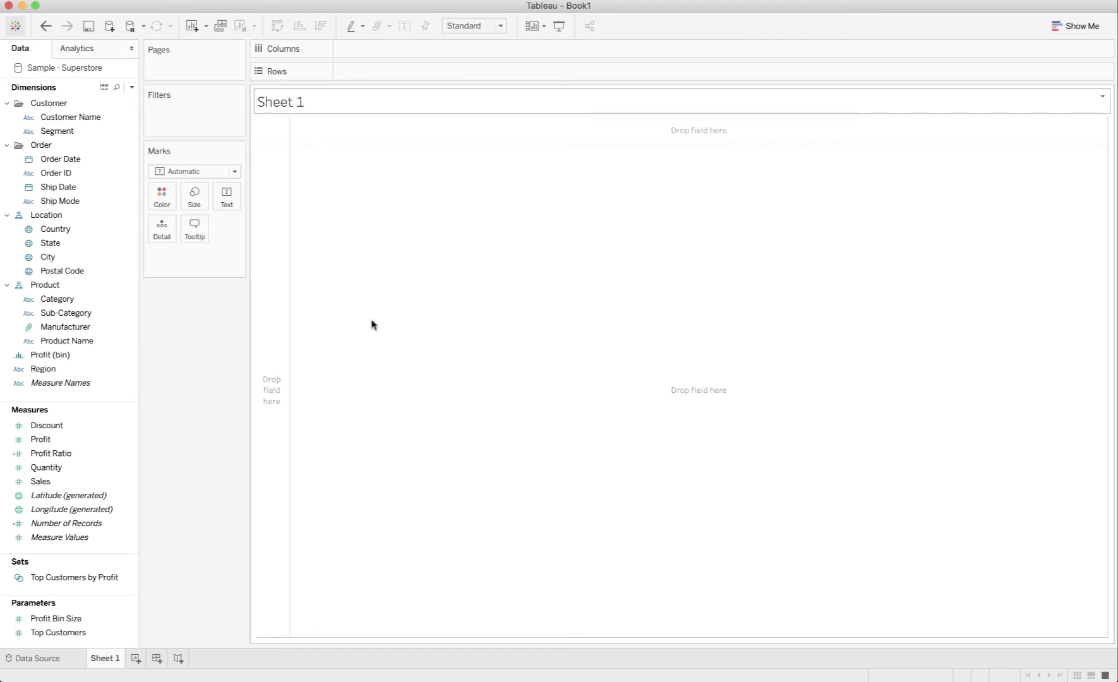
Plot SUM(Sales) by Sub-Category as horizontal bars sorted descending, with Phones and Chairs on top.
{"action": "left_click", "coordinate": [103, 299]}
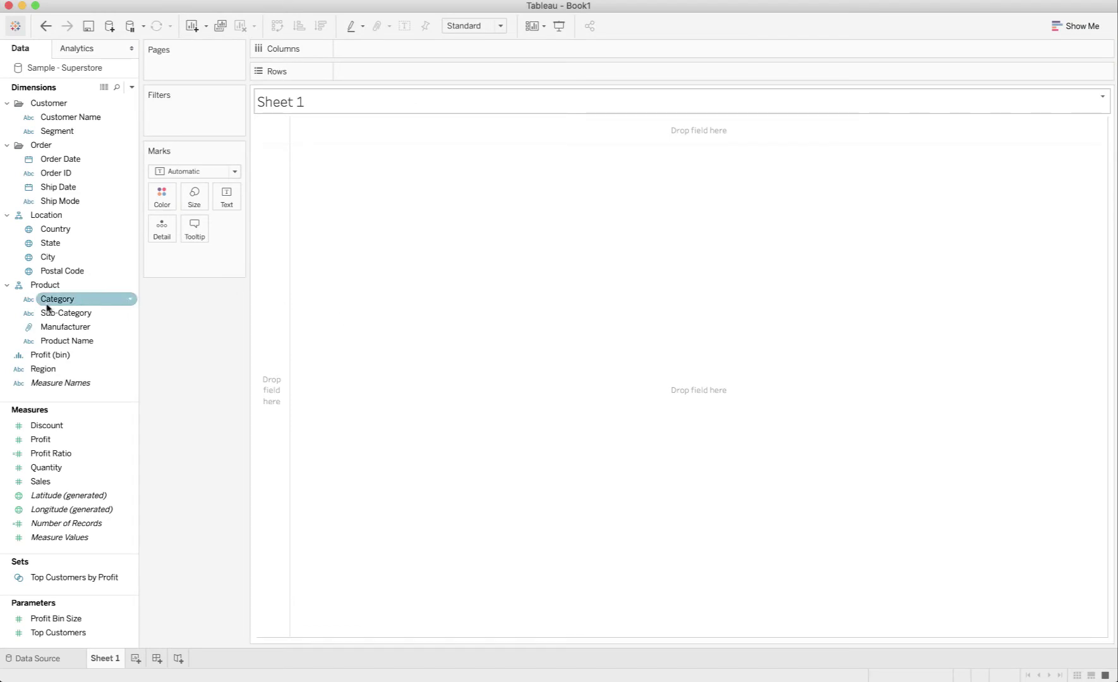
{"action": "left_click_drag", "start_coordinate": [47, 308], "coordinate": [414, 67]}
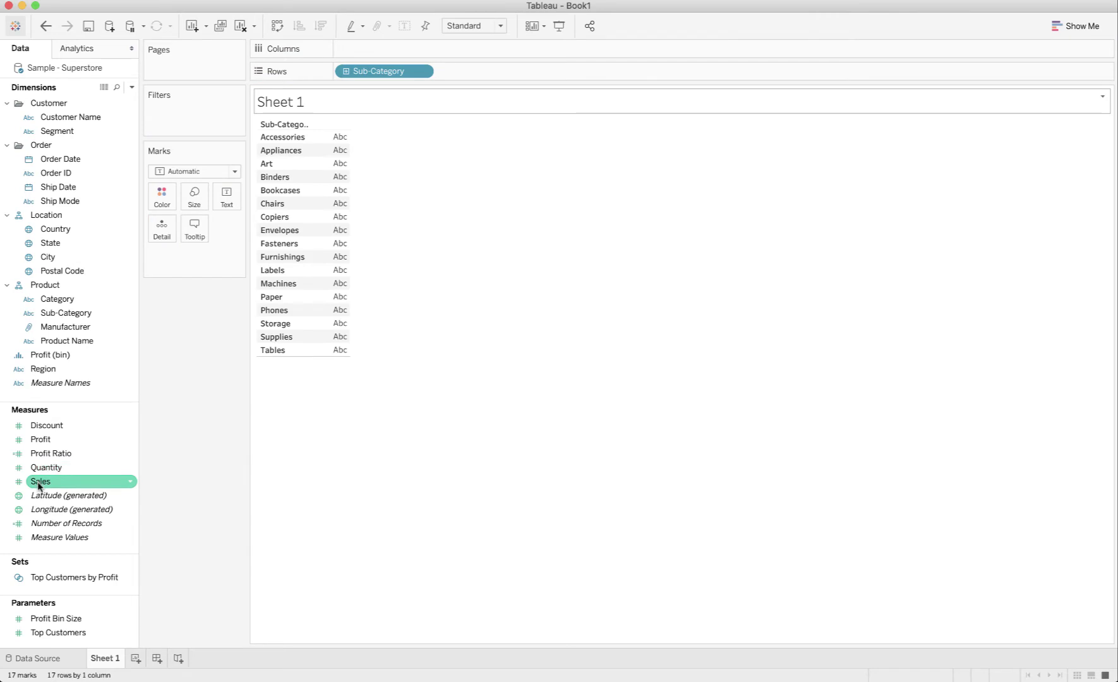
{"action": "left_click_drag", "start_coordinate": [40, 483], "coordinate": [428, 48]}
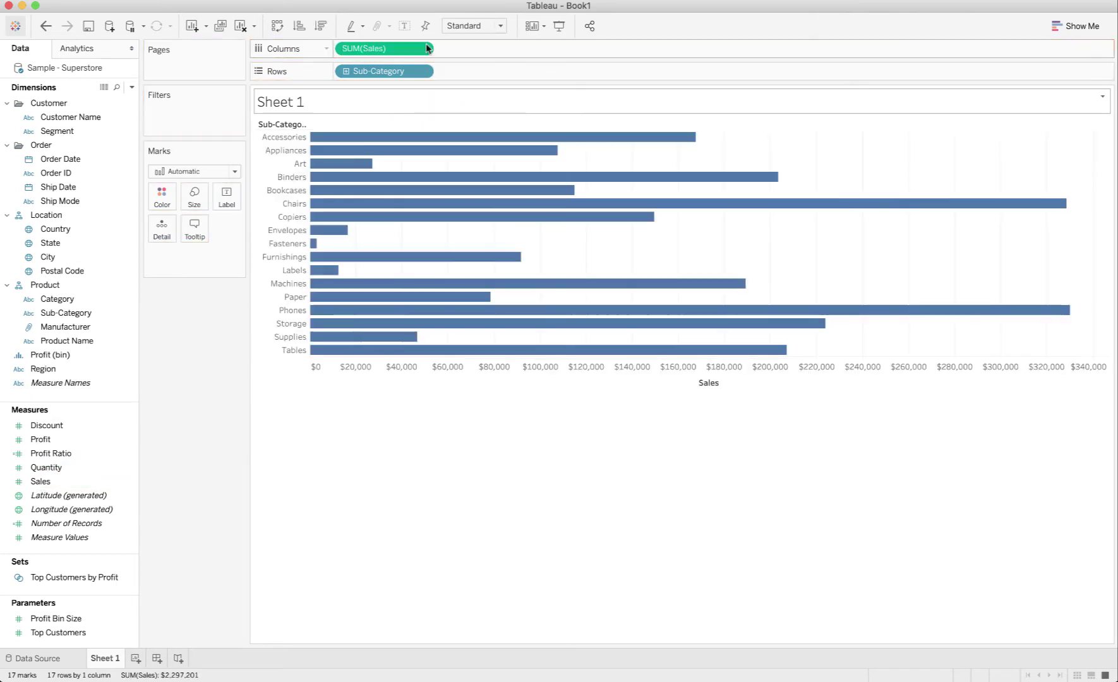
{"action": "left_click", "coordinate": [321, 26]}
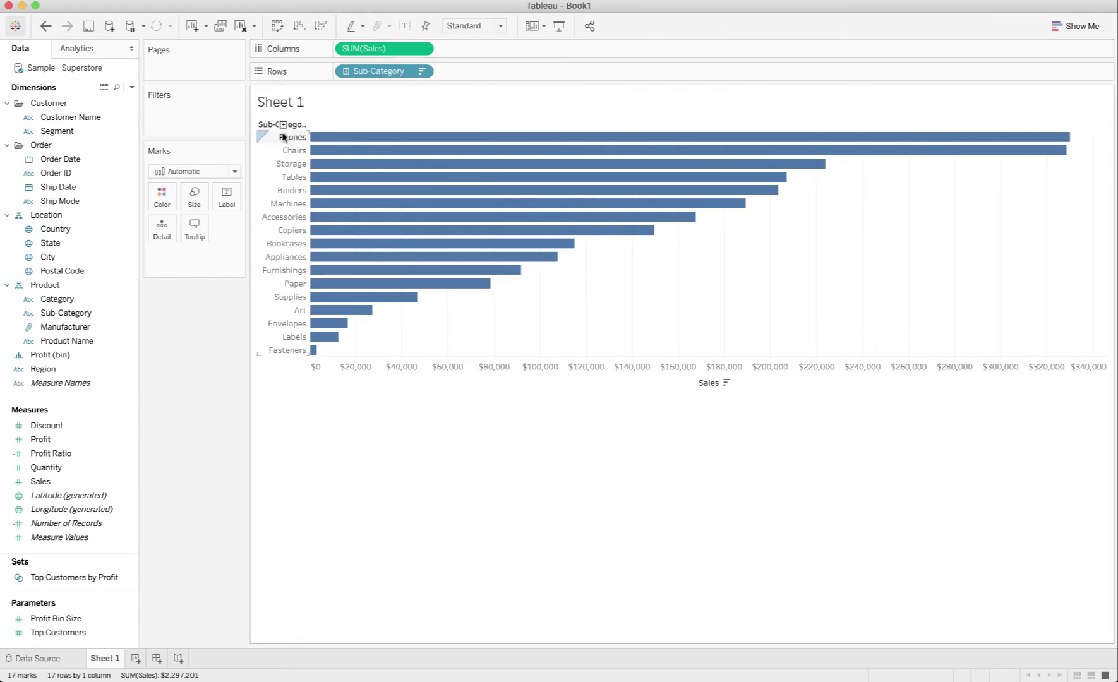
Turn the SUM(Sales) bars into a Percent of Total quick table calculation.
{"action": "left_click", "coordinate": [422, 50]}
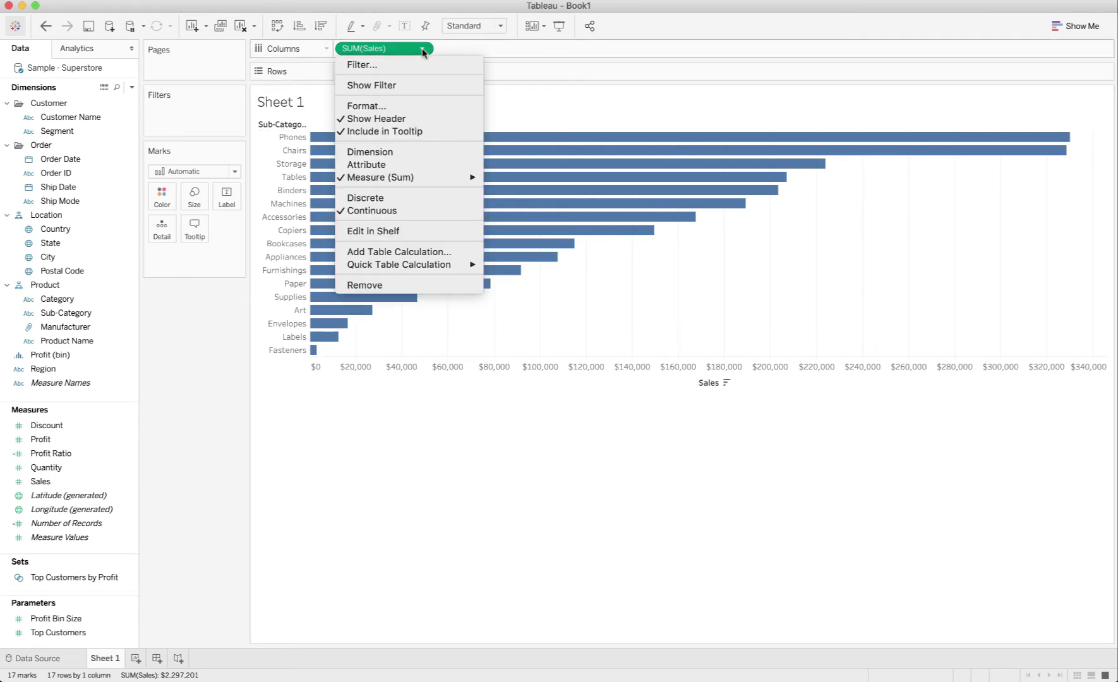
{"action": "mouse_move", "coordinate": [442, 266]}
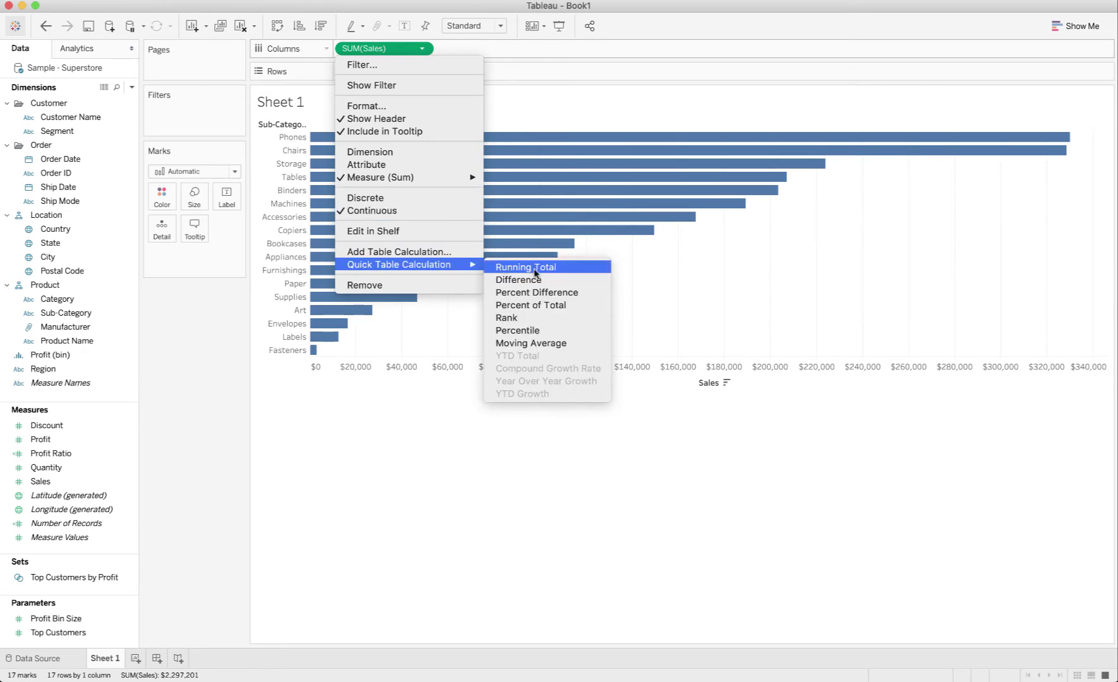
{"action": "left_click", "coordinate": [537, 304]}
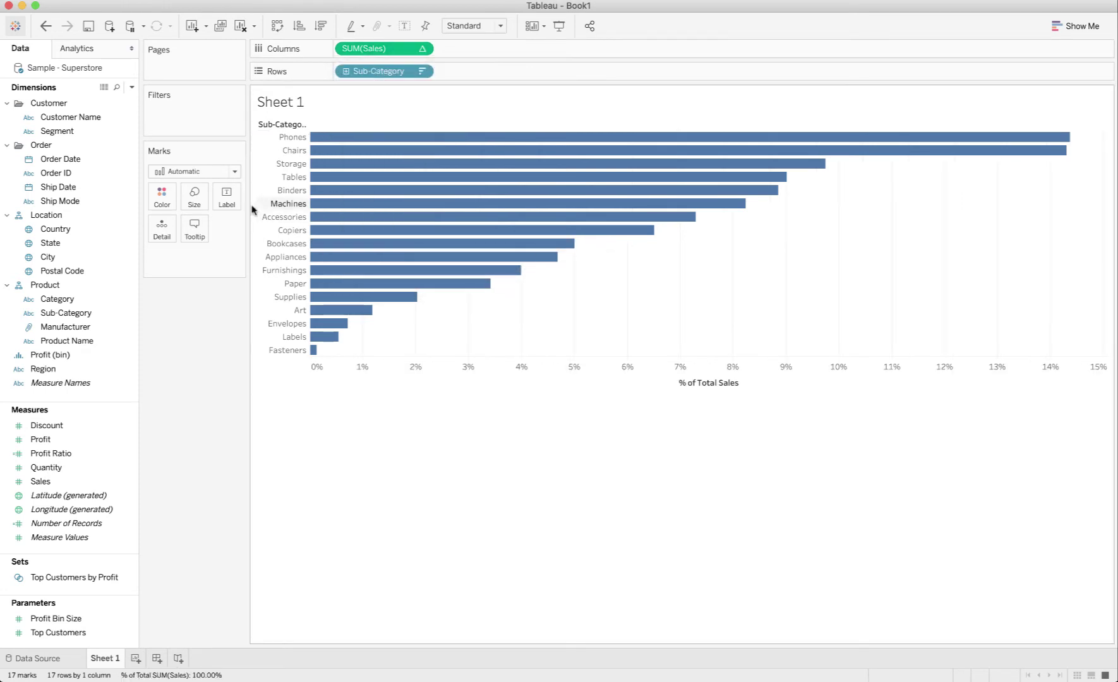
Show percentage mark labels on every bar, e.g. Phones at 14.37%.
{"action": "left_click", "coordinate": [226, 196]}
{"action": "left_click", "coordinate": [259, 227]}
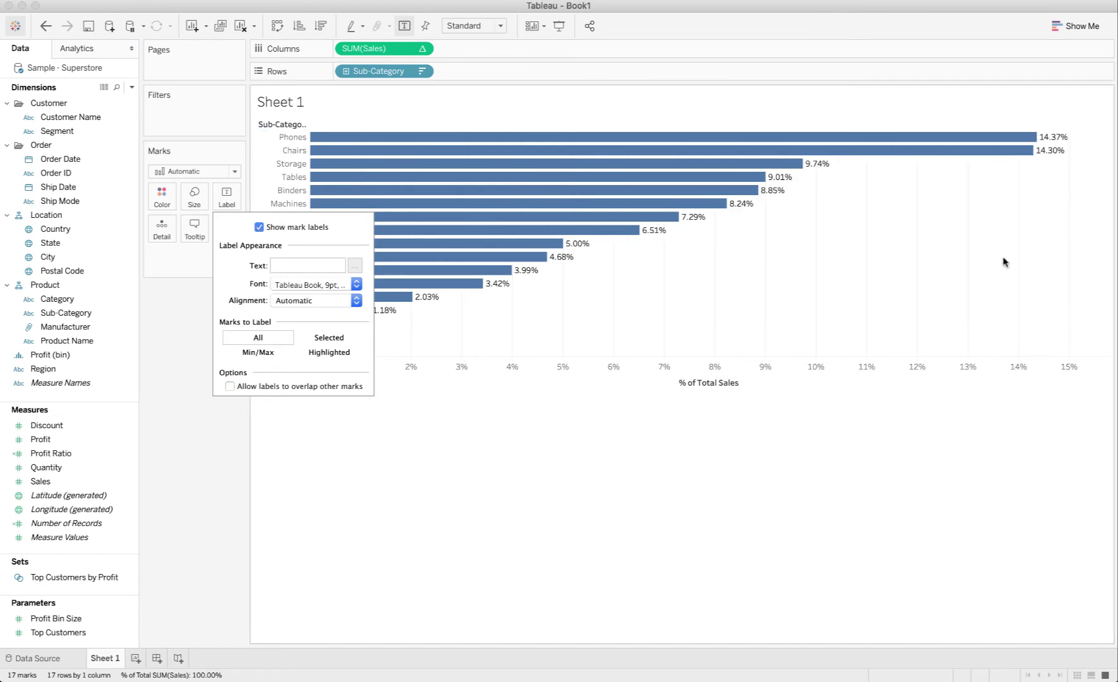
{"action": "left_click", "coordinate": [830, 566]}
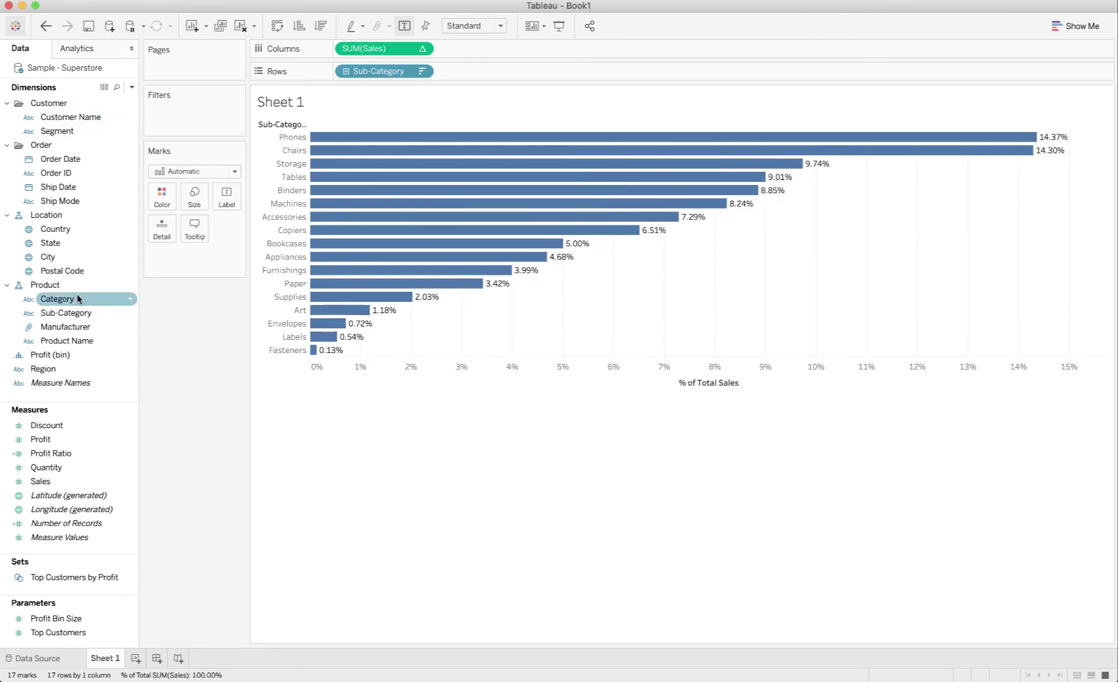
Add Sub-Category as a filter keeping all values and show its checklist beside the chart.
{"action": "left_click_drag", "start_coordinate": [78, 314], "coordinate": [207, 106]}
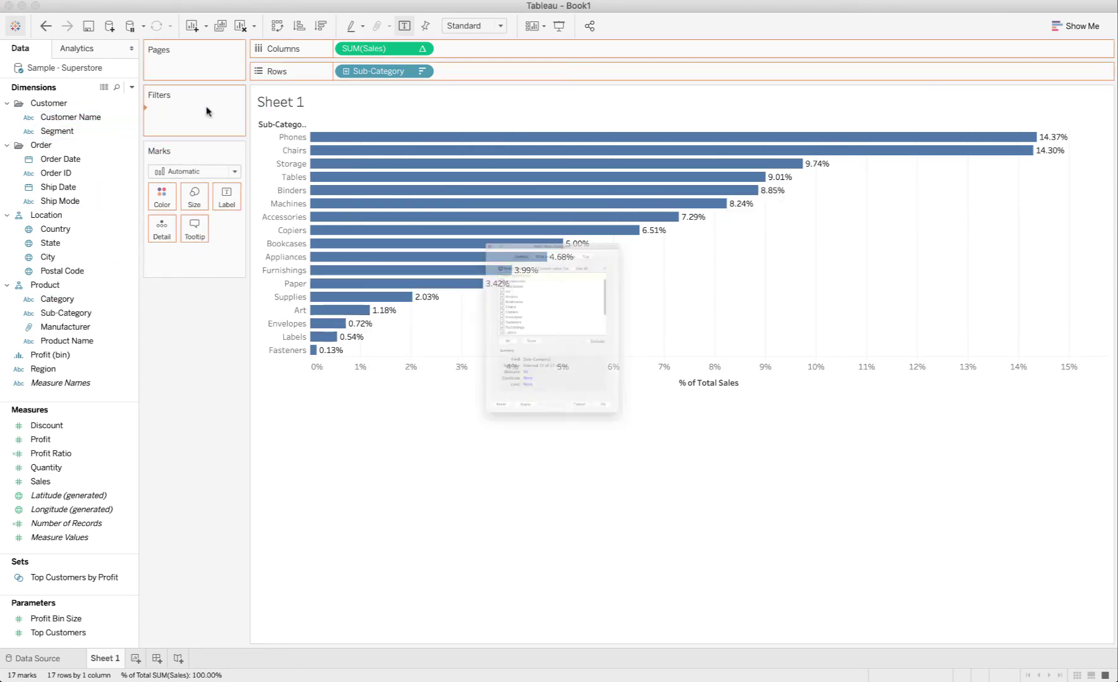
{"action": "left_click", "coordinate": [678, 519]}
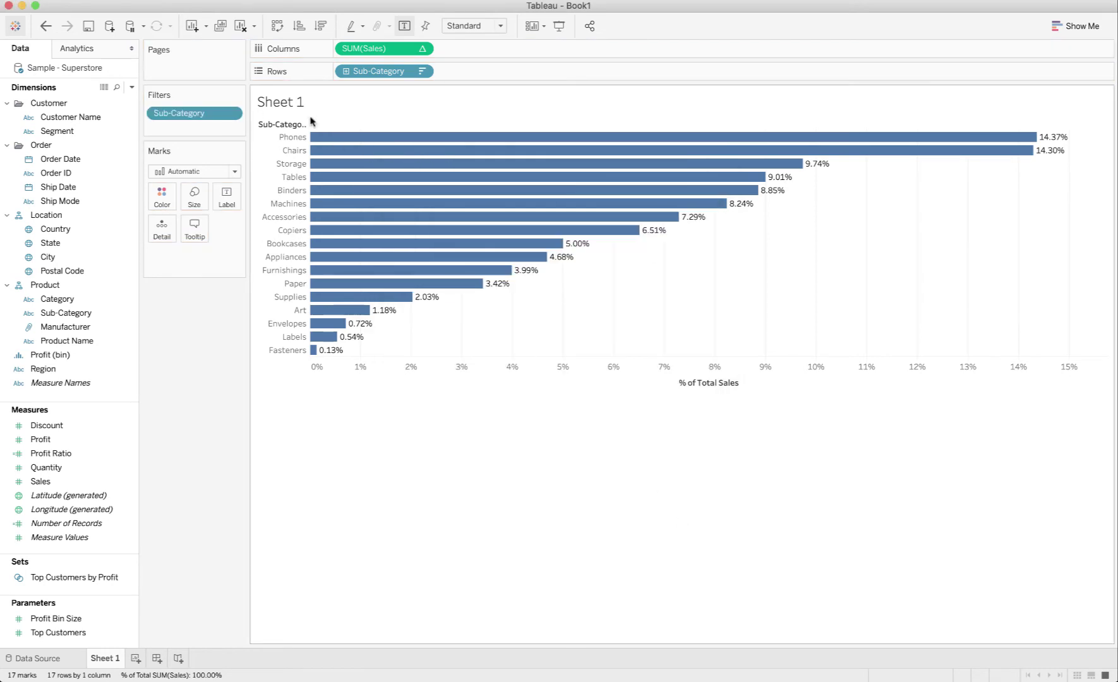
{"action": "left_click", "coordinate": [231, 113]}
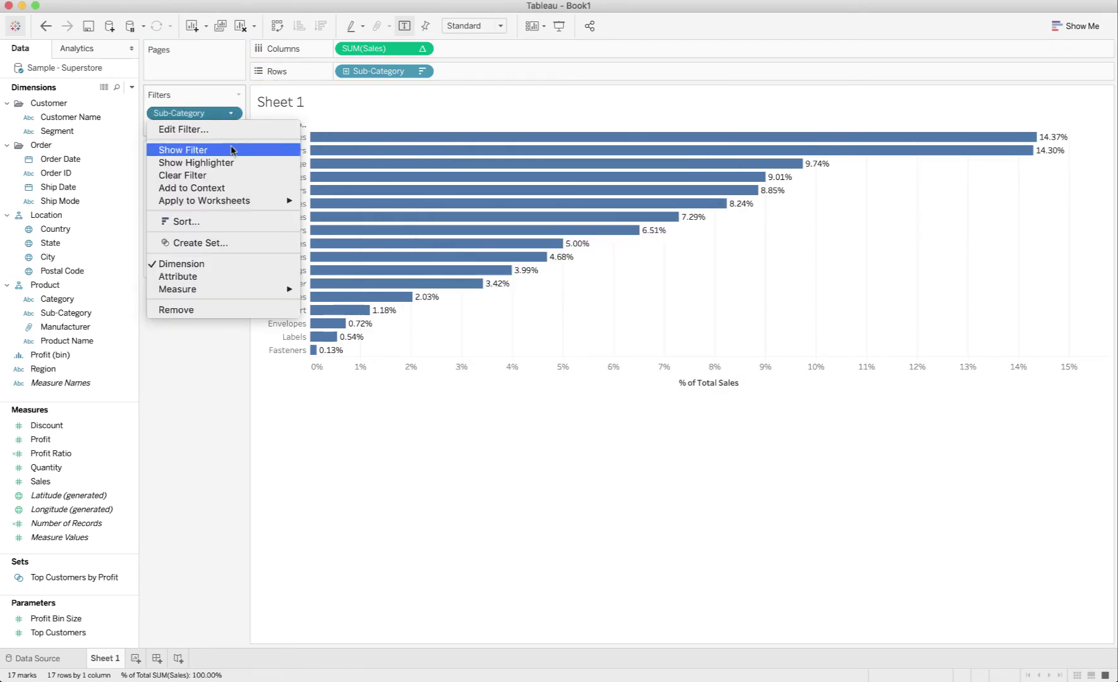
{"action": "left_click", "coordinate": [221, 149]}
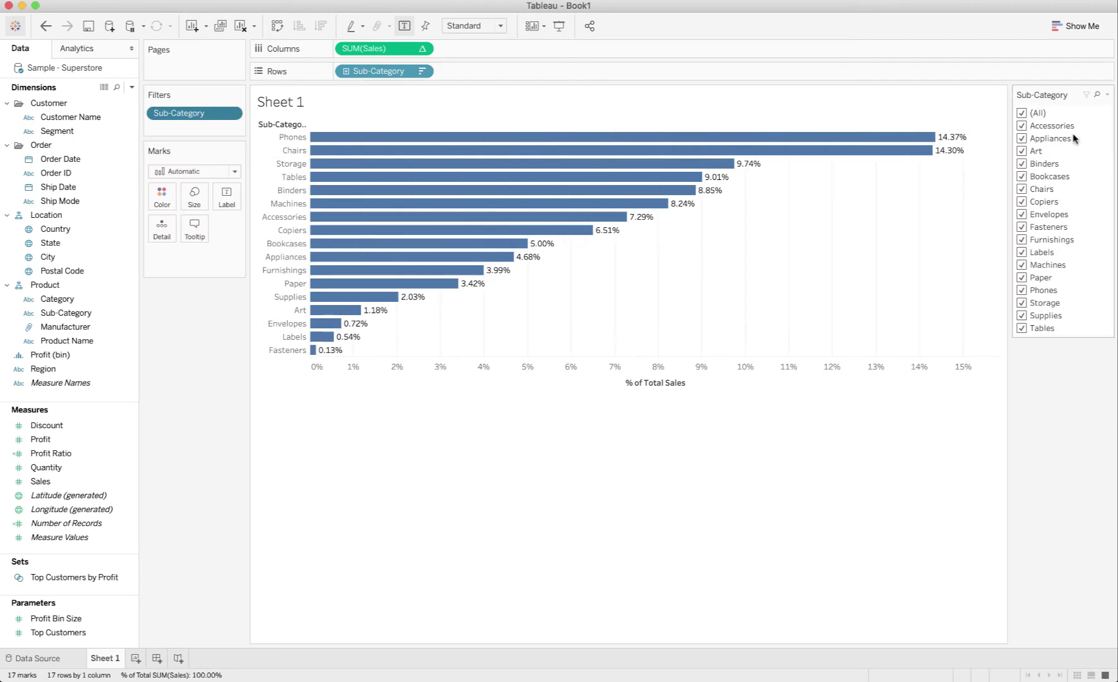
Test the filter by excluding Bookcases, Envelopes, Labels, Phones and Chairs, then re-include all sub-categories.
{"action": "left_click", "coordinate": [1022, 178]}
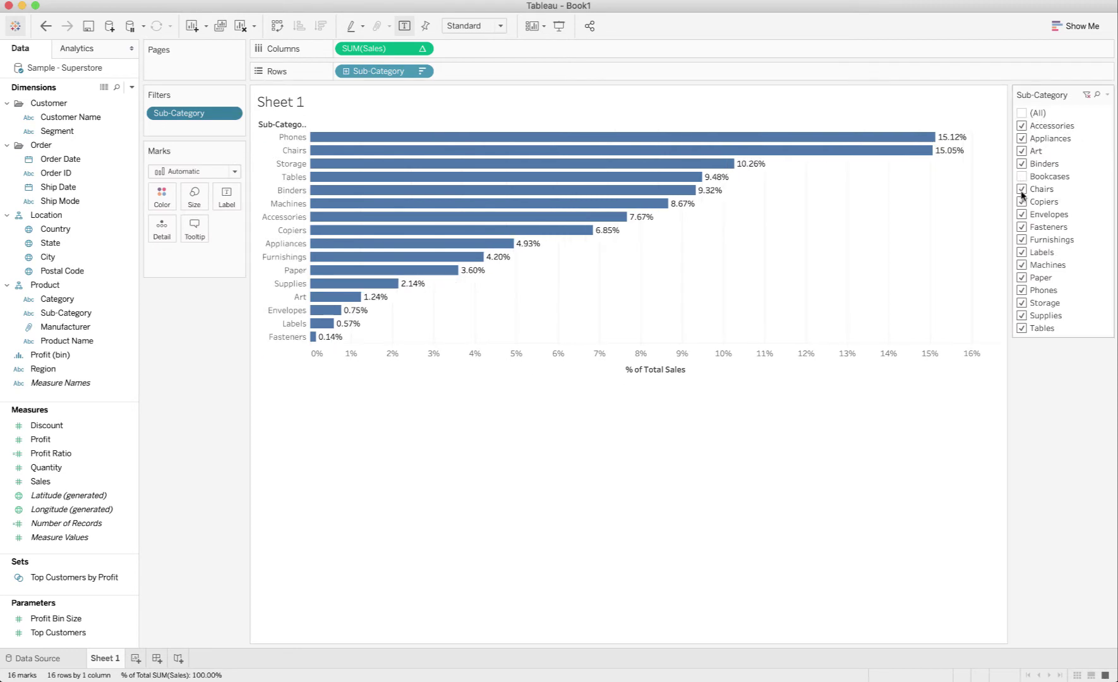
{"action": "left_click", "coordinate": [1022, 214]}
{"action": "left_click", "coordinate": [1020, 252]}
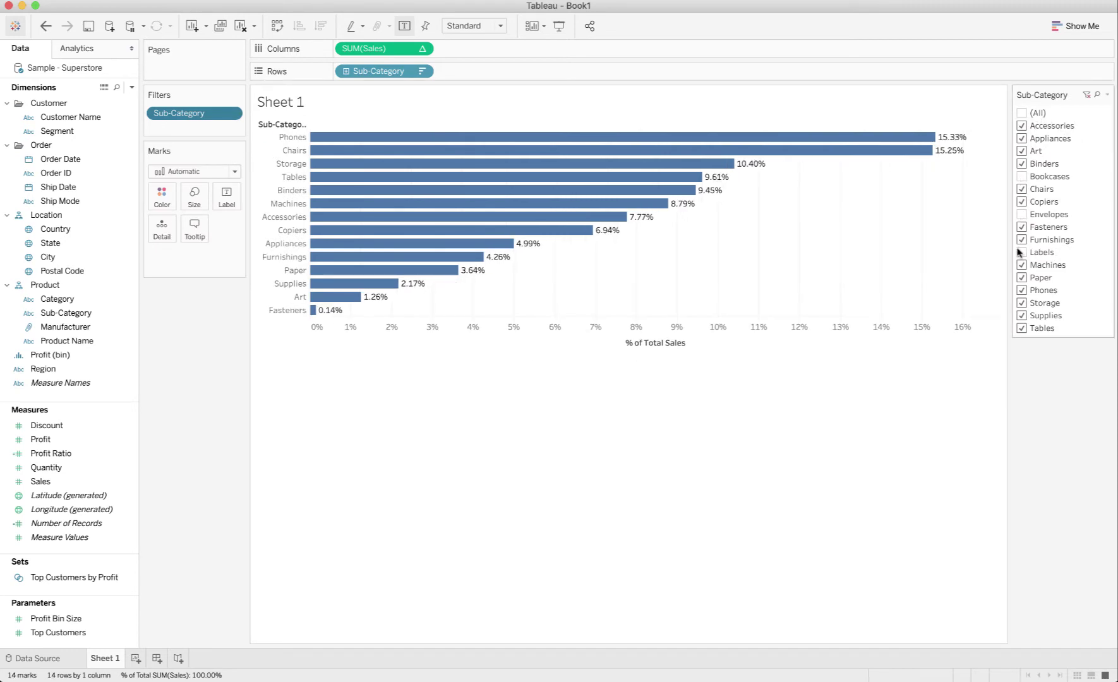
{"action": "left_click", "coordinate": [1021, 290]}
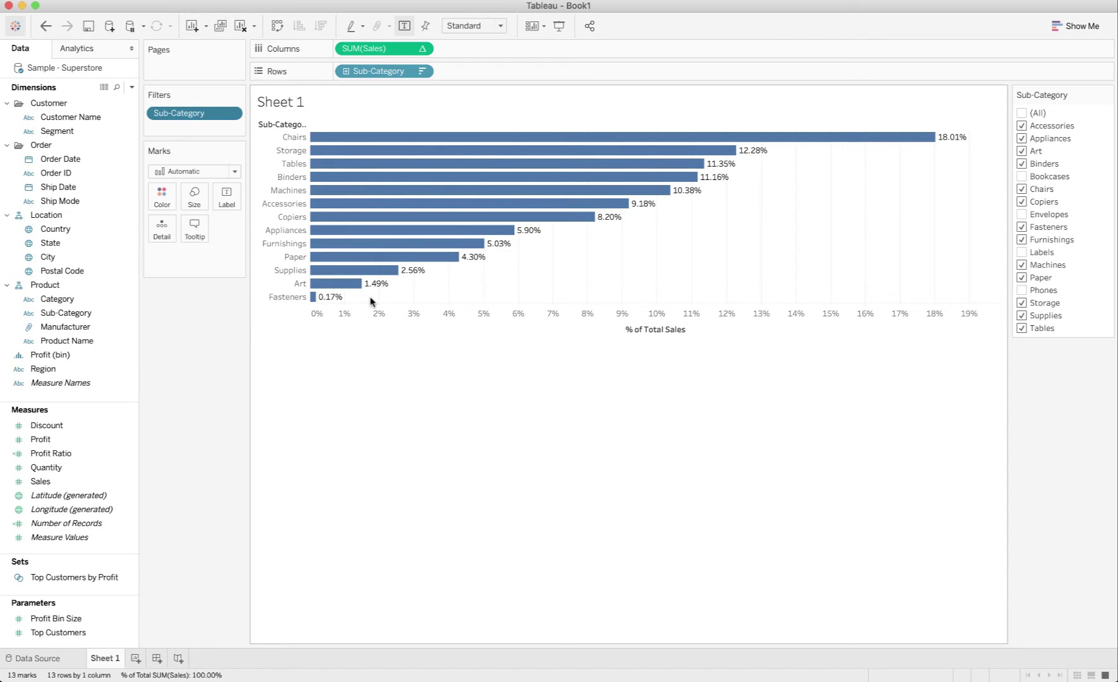
{"action": "left_click", "coordinate": [1022, 113]}
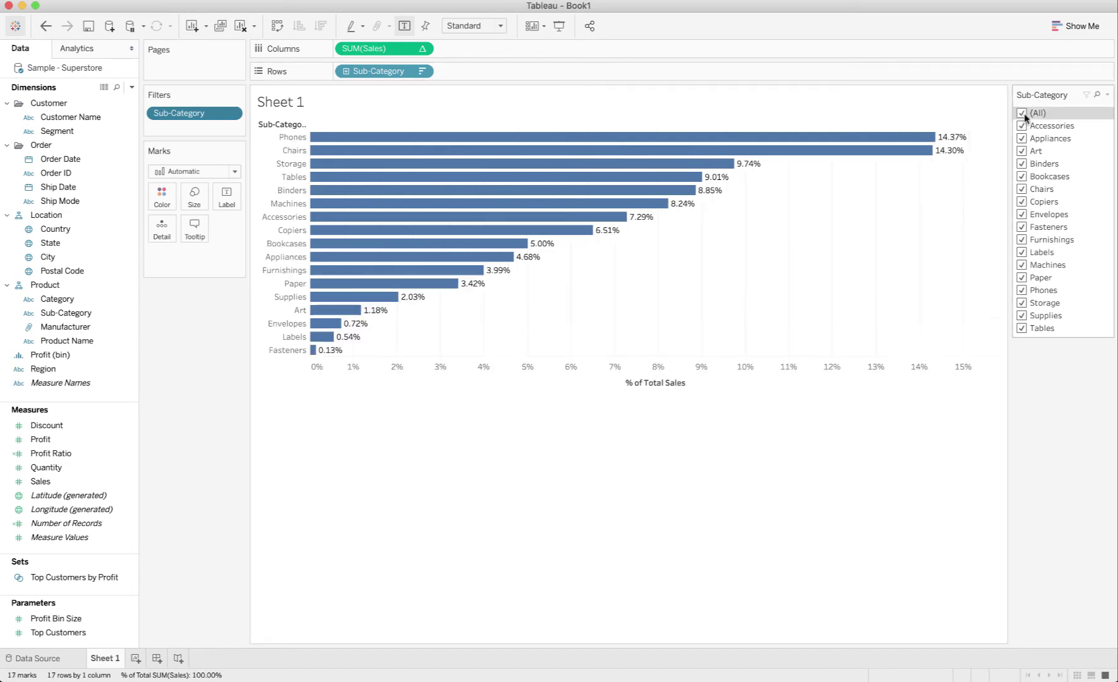
{"action": "left_click", "coordinate": [1022, 189]}
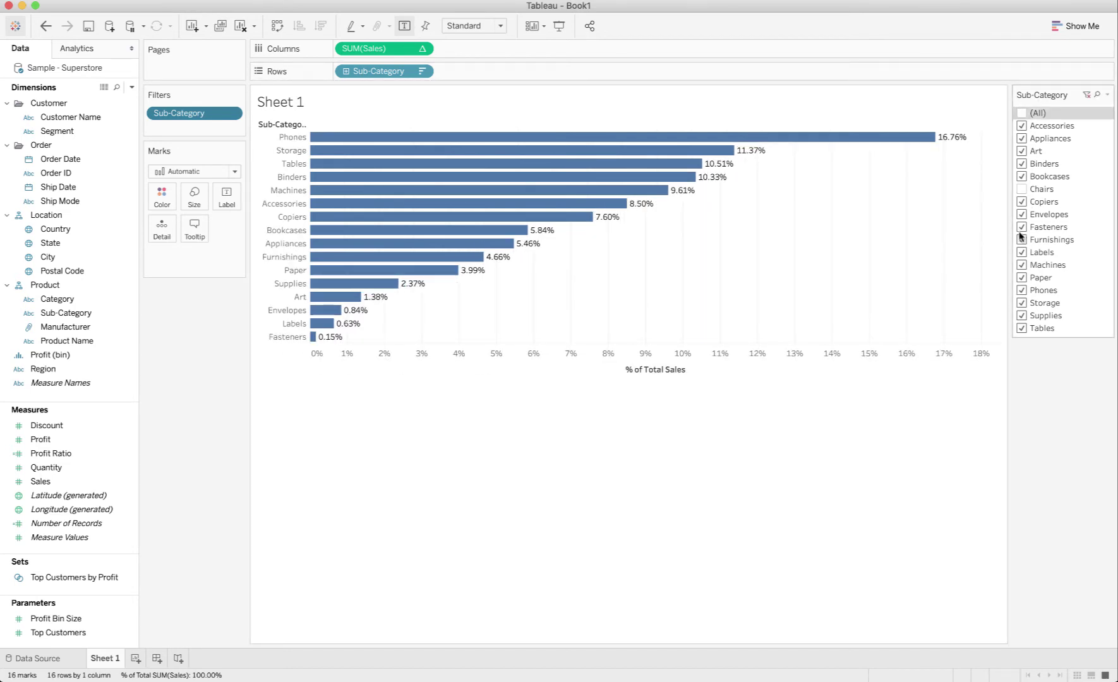
{"action": "left_click", "coordinate": [1021, 253]}
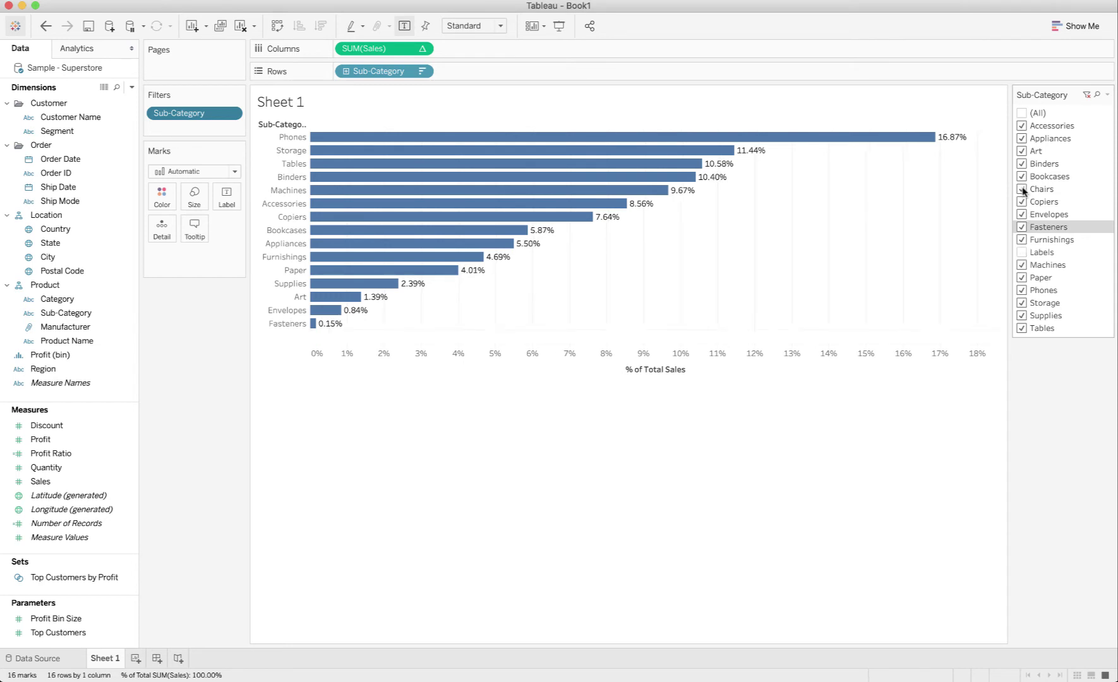
{"action": "left_click", "coordinate": [1022, 189]}
{"action": "left_click", "coordinate": [1023, 253]}
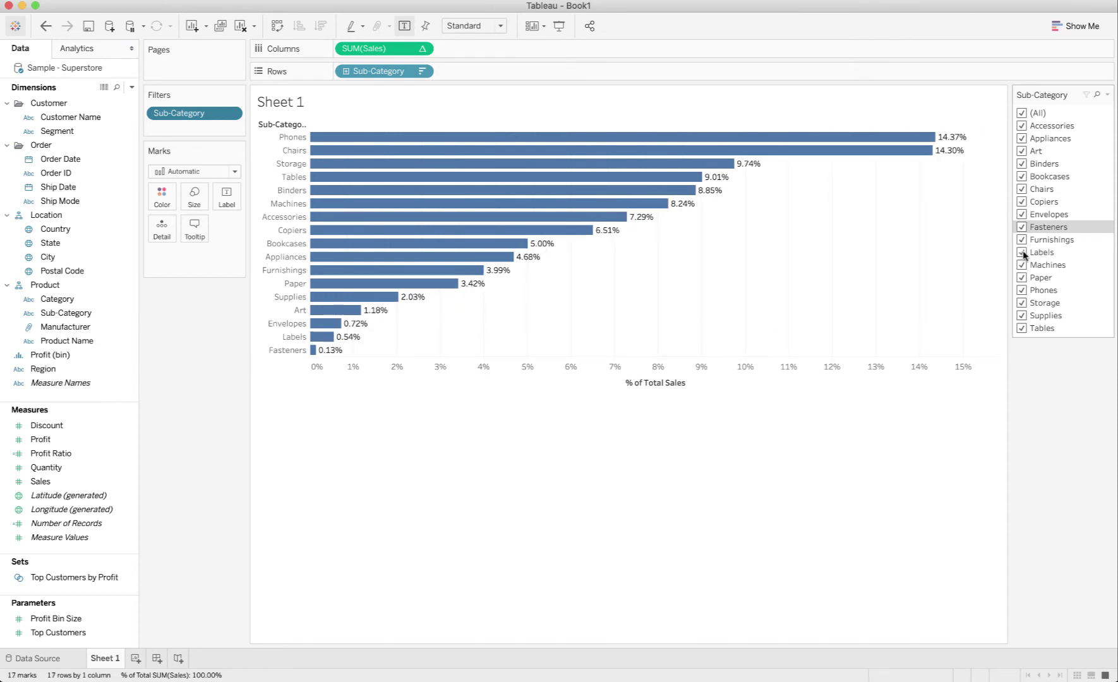
Create a new calculated field named 'FIXED LOD Sum of Sales'.
{"action": "right_click", "coordinate": [64, 427]}
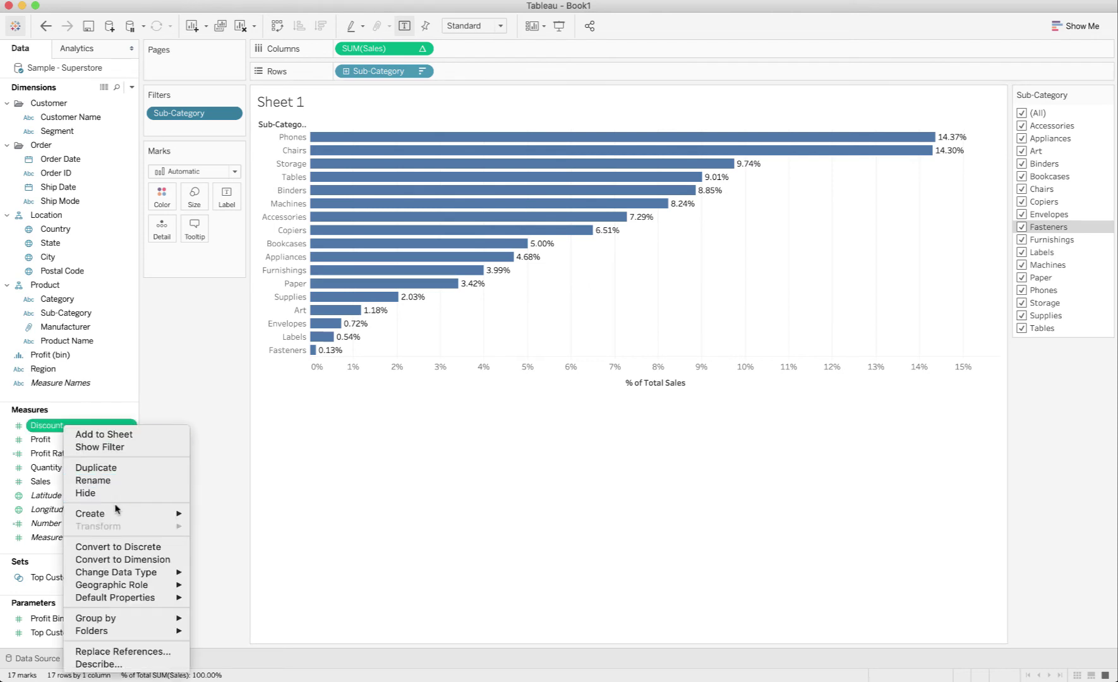
{"action": "mouse_move", "coordinate": [114, 521]}
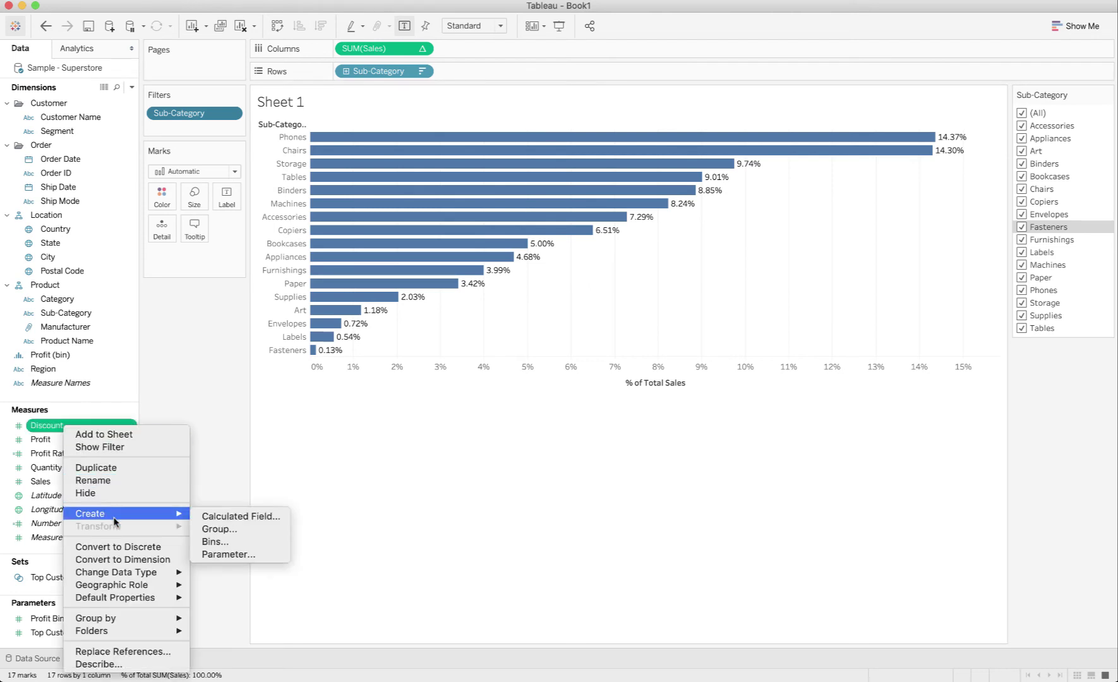
{"action": "left_click", "coordinate": [217, 517]}
{"action": "type", "text": "FlXED LOD Sum of Sales"}
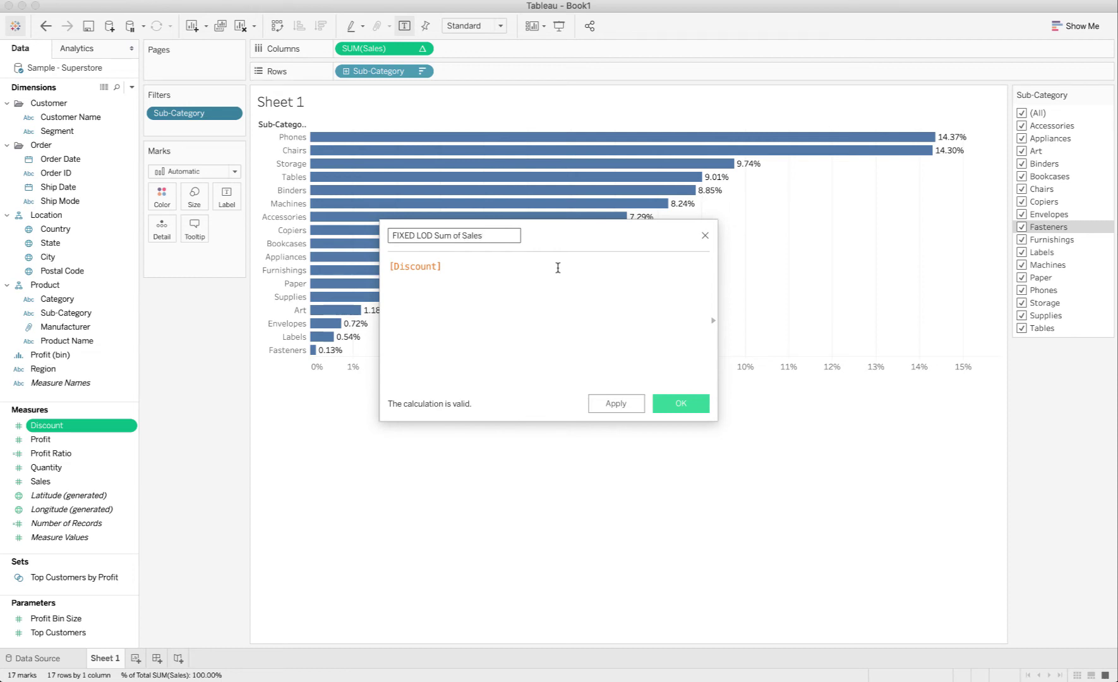
{"action": "key", "text": "Tab"}
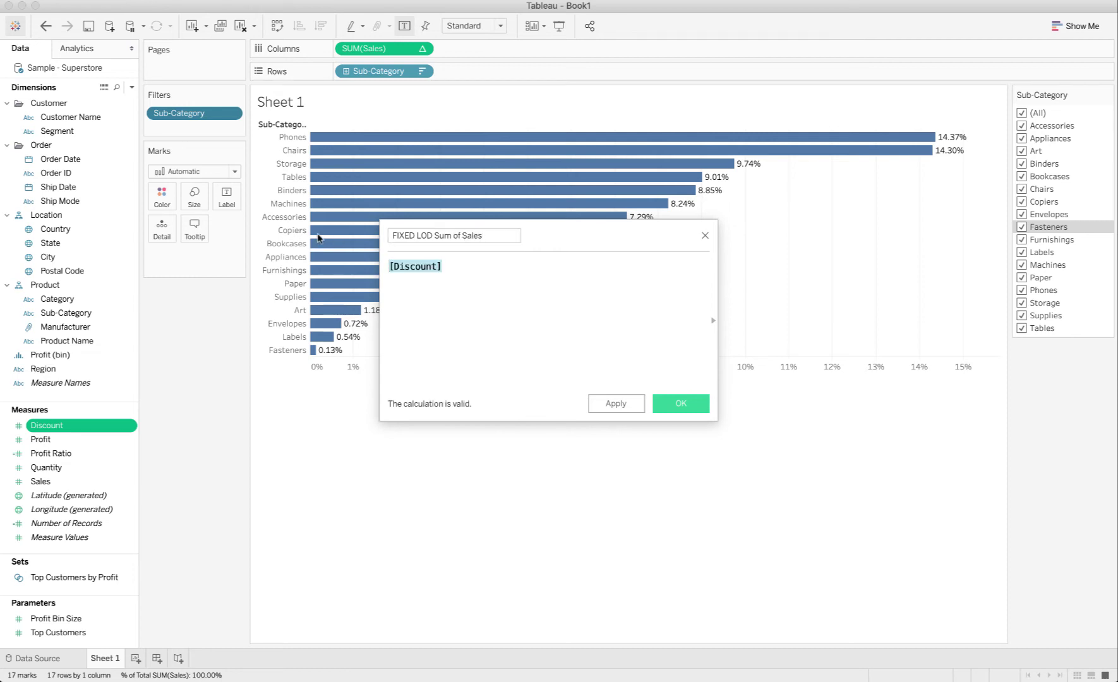
Enter the formula Sum([Sales])/{FIXED : Sum([Sales])}.
{"action": "type", "text": "S"}
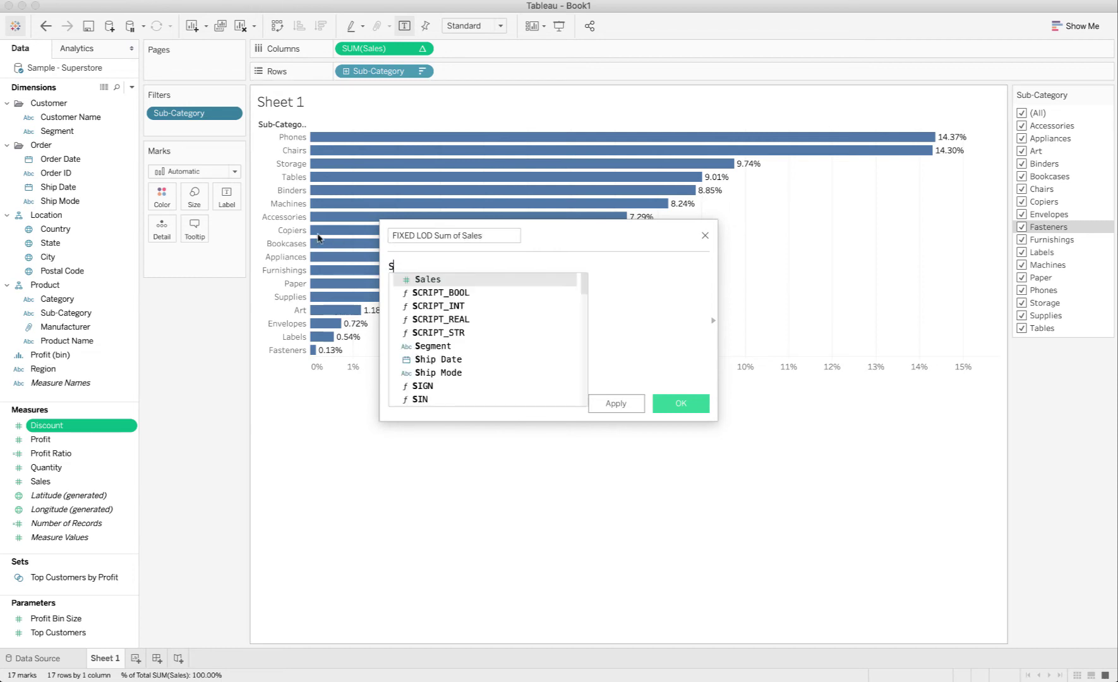
{"action": "type", "text": "um([Sales]"}
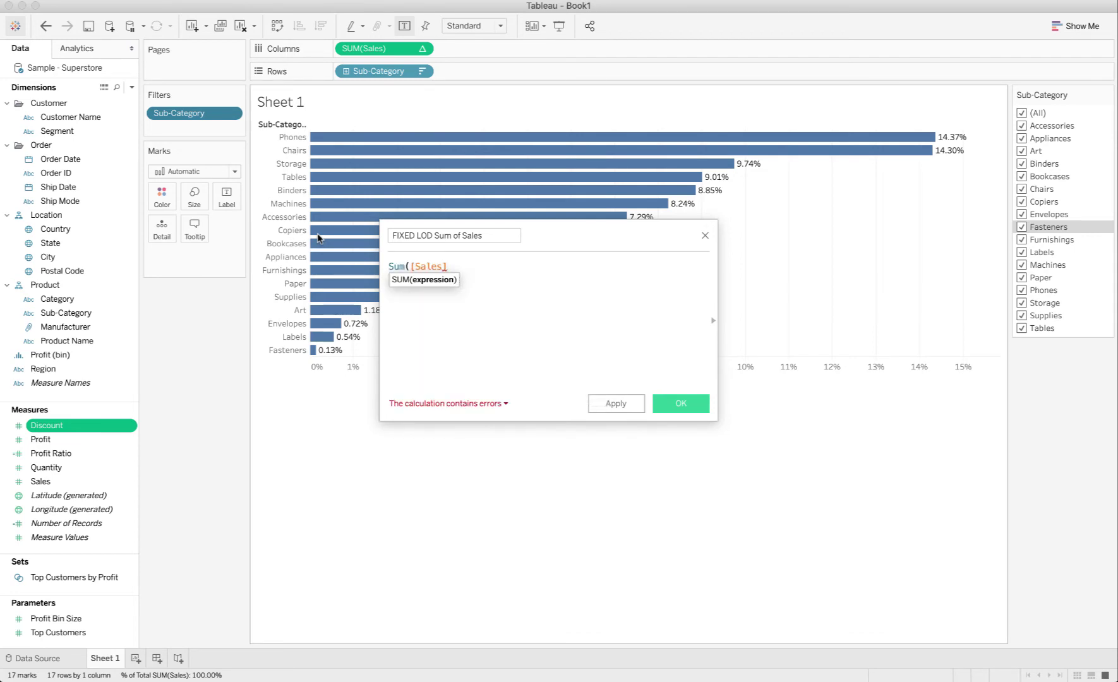
{"action": "type", "text": ")/{FIXED"}
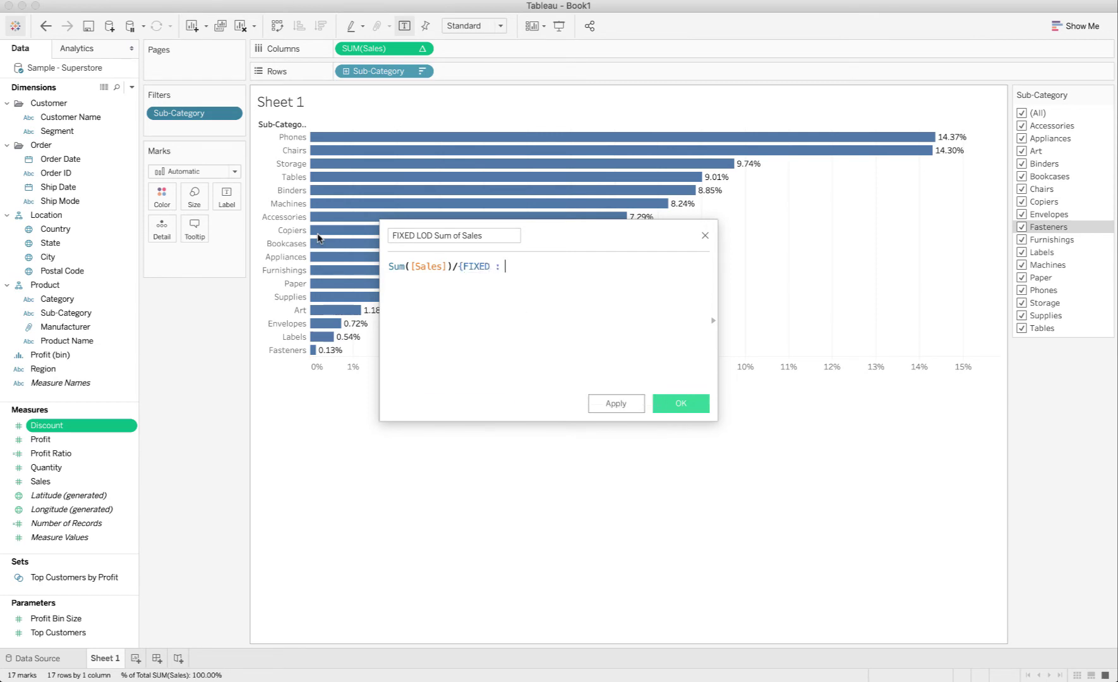
{"action": "type", "text": " : Sum("}
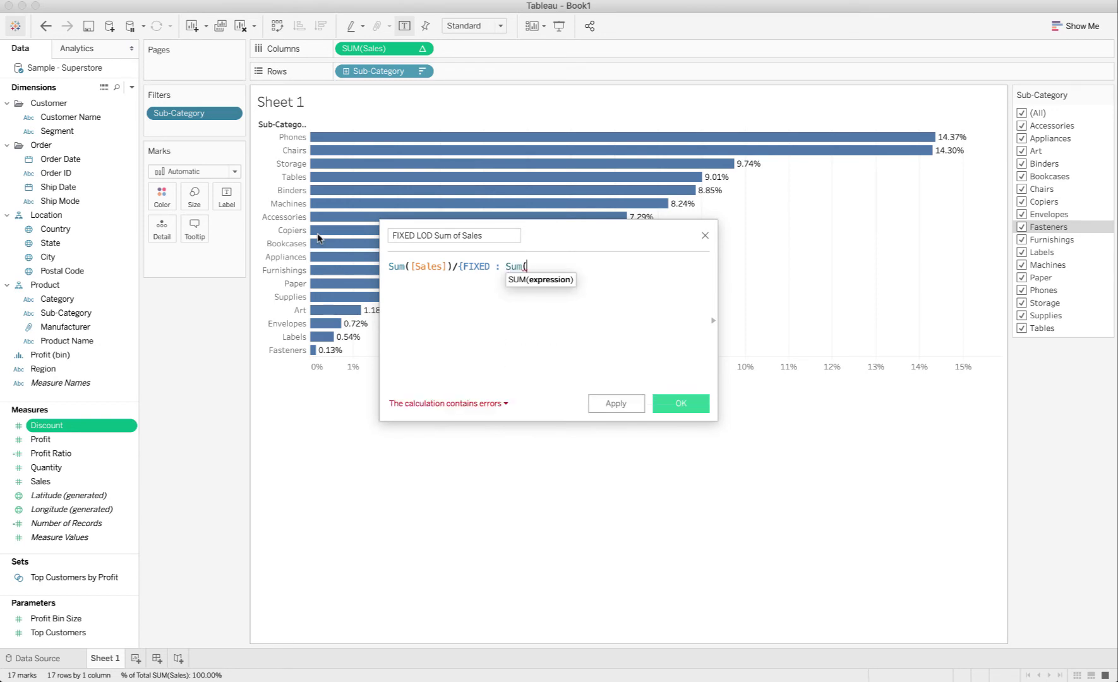
{"action": "type", "text": "[s"}
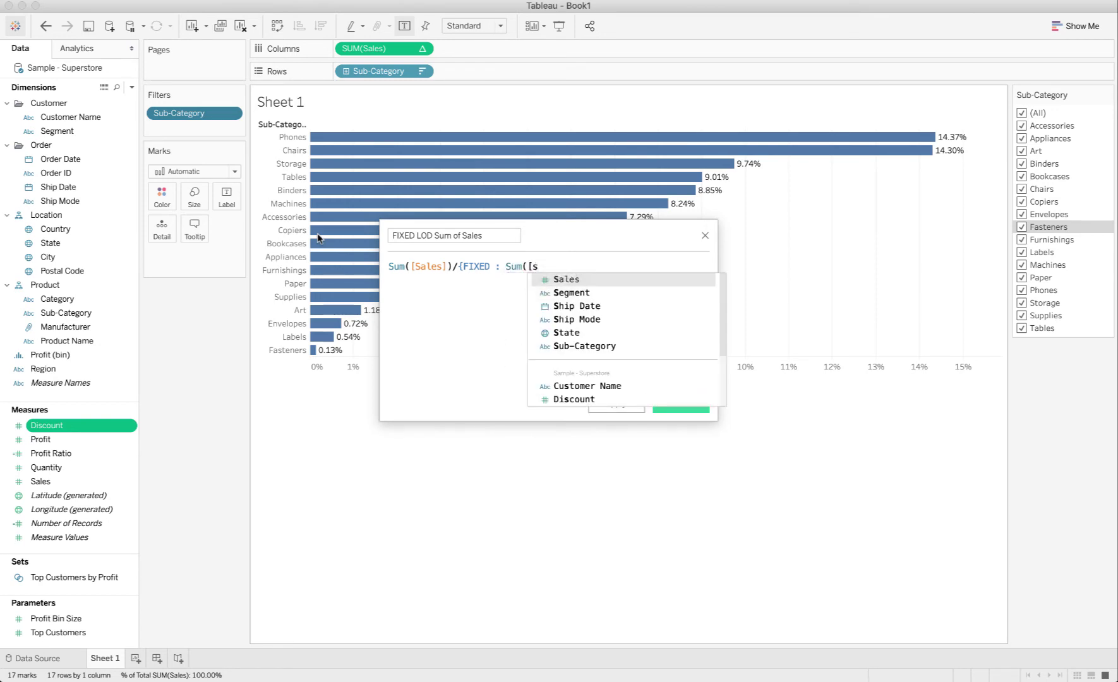
{"action": "key", "text": "Return"}
{"action": "type", "text": ")"}
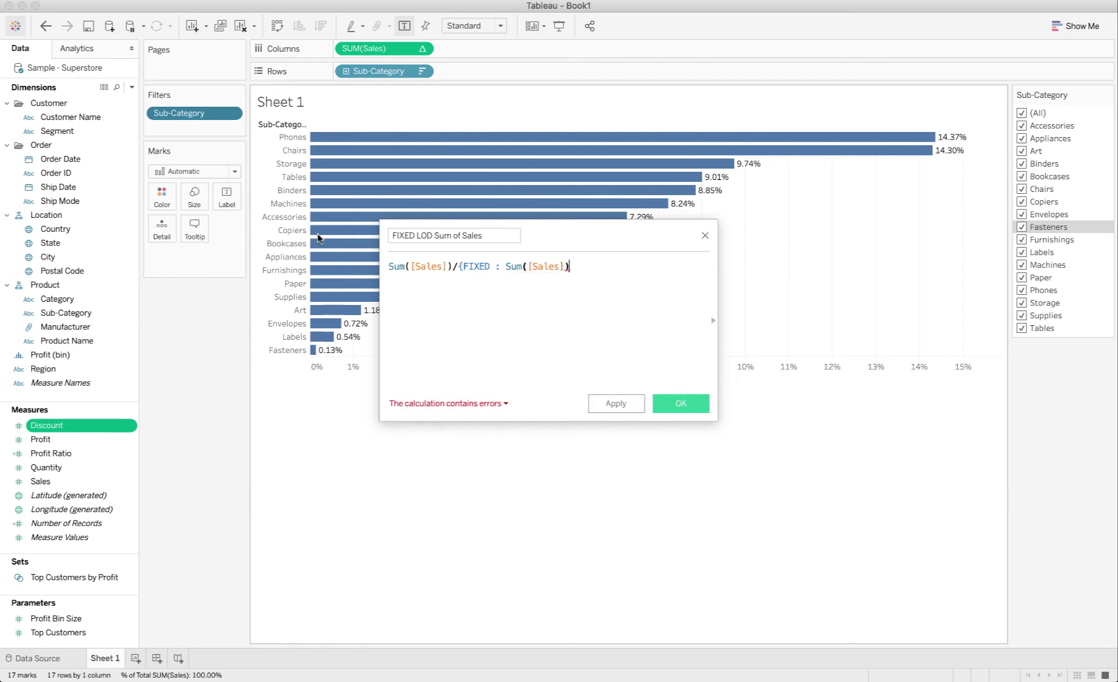
{"action": "type", "text": "}"}
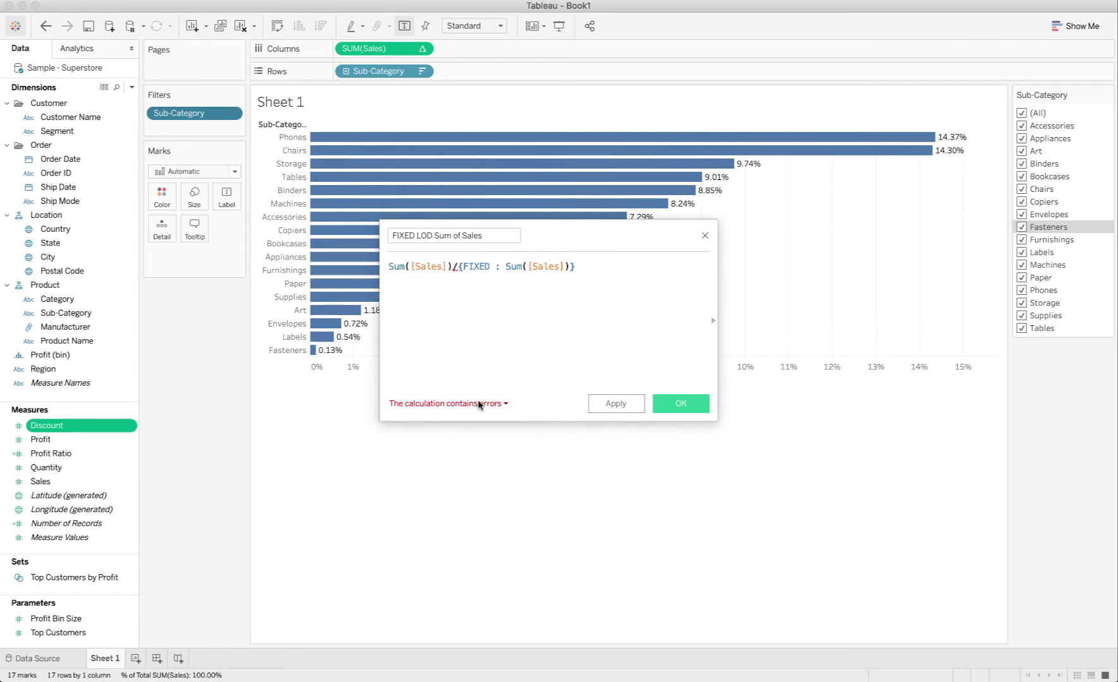
Fix the formula to Sum([Sales])/MIN({FIXED : Sum([Sales])}) and apply it as a new measure.
{"action": "left_click", "coordinate": [501, 406]}
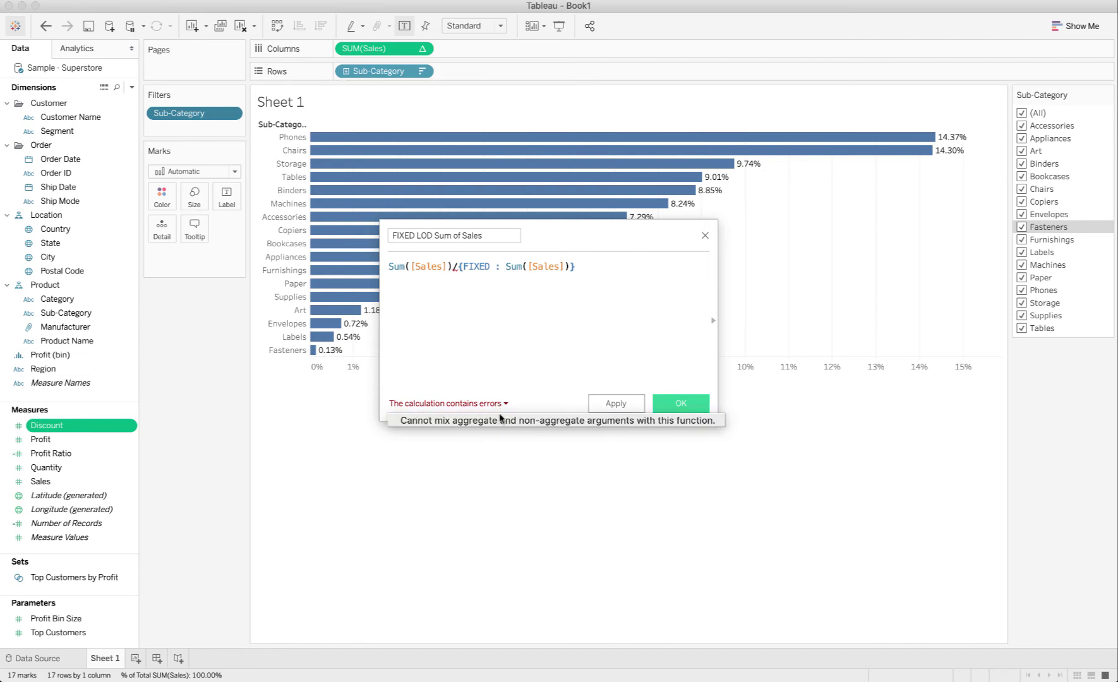
{"action": "left_click", "coordinate": [460, 273]}
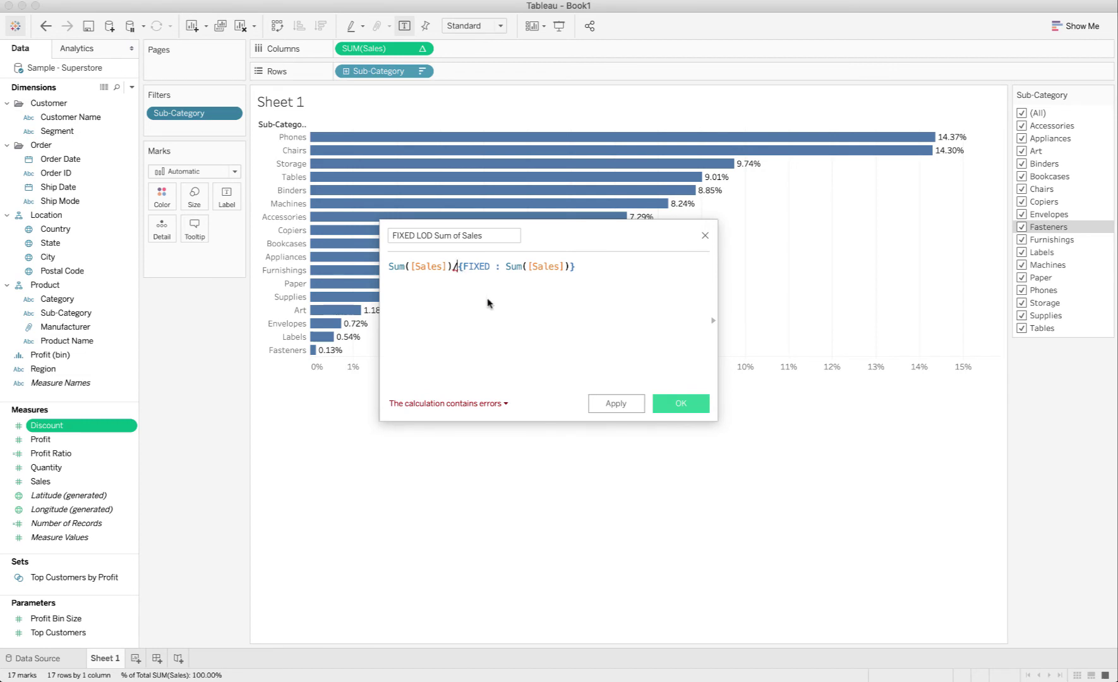
{"action": "type", "text": "MIN("}
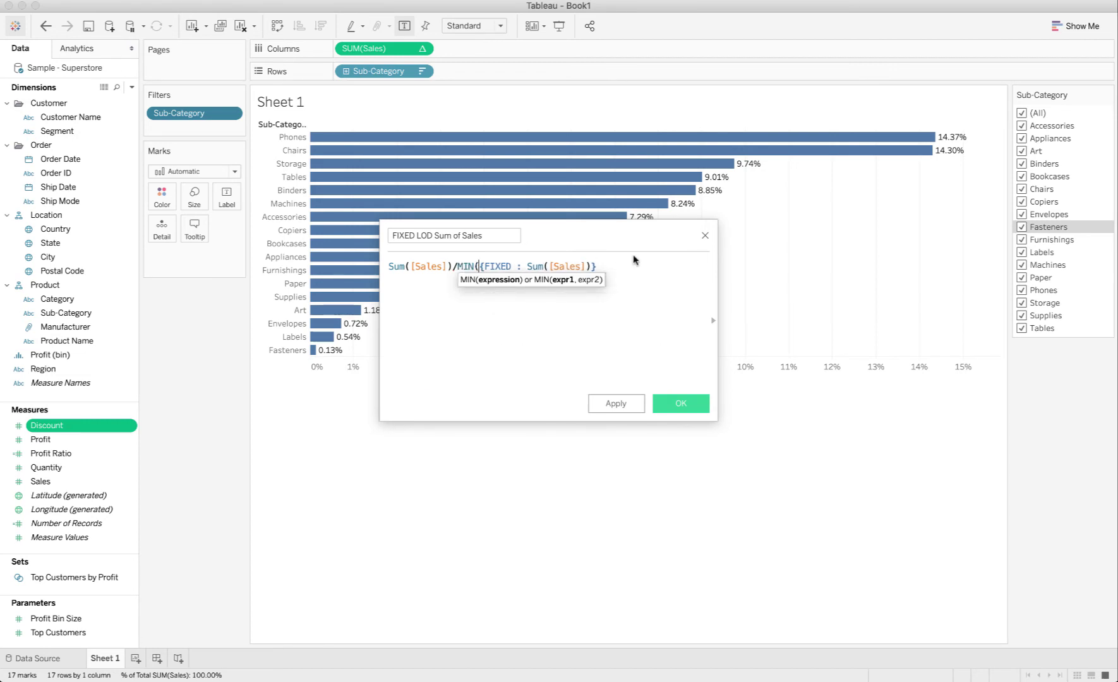
{"action": "left_click", "coordinate": [642, 267]}
{"action": "type", "text": ")})"}
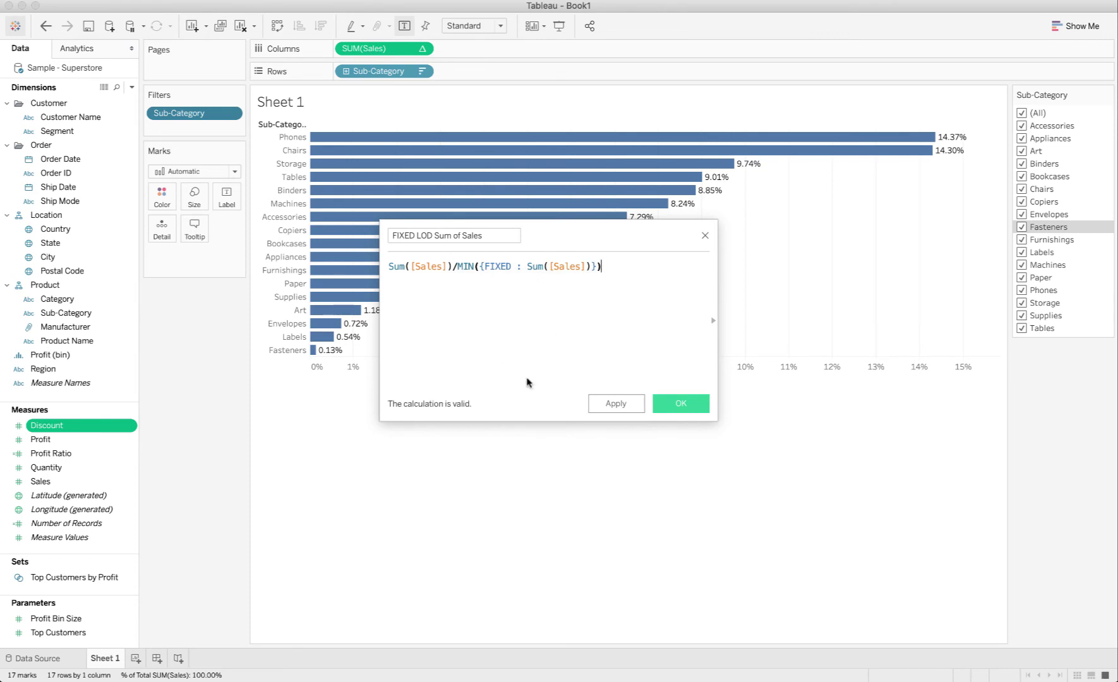
{"action": "left_click", "coordinate": [630, 404]}
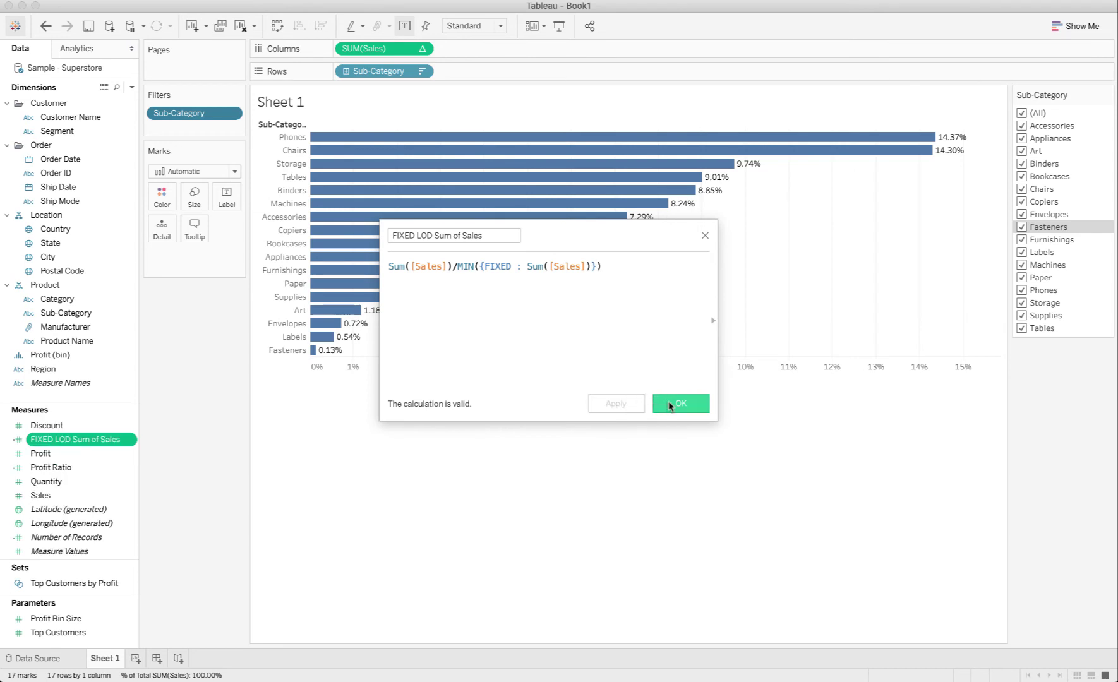
Add FIXED LOD Sum of Sales to Columns as a second bar chart with percentage default number format.
{"action": "left_click", "coordinate": [670, 403]}
{"action": "left_click_drag", "start_coordinate": [72, 440], "coordinate": [537, 47]}
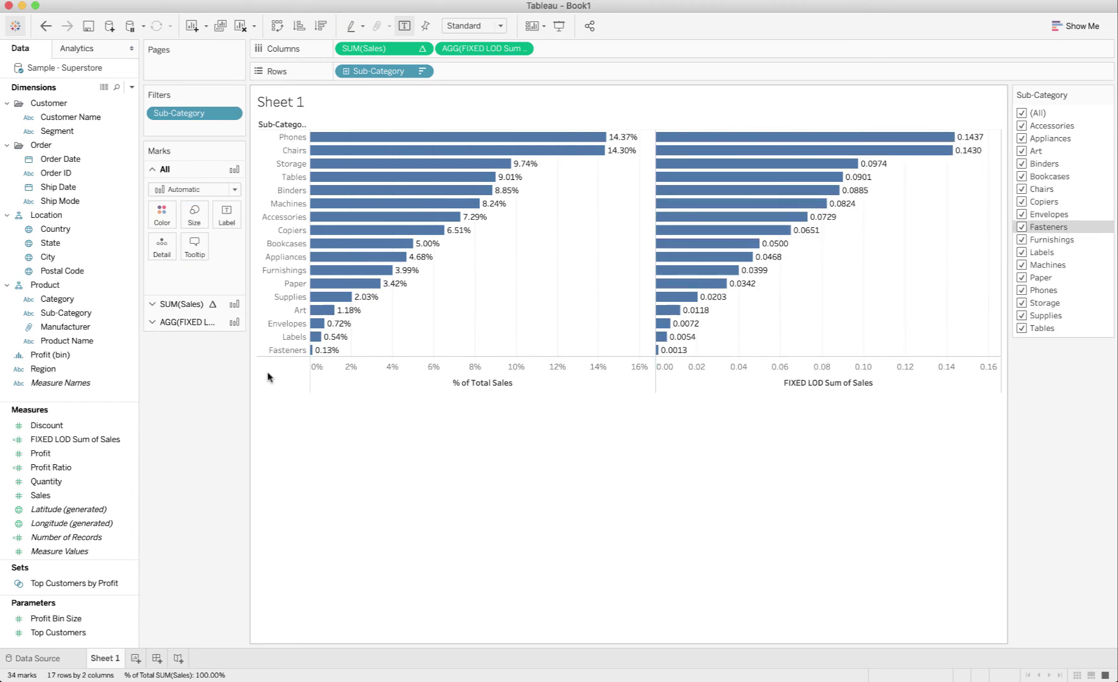
{"action": "left_click", "coordinate": [129, 441]}
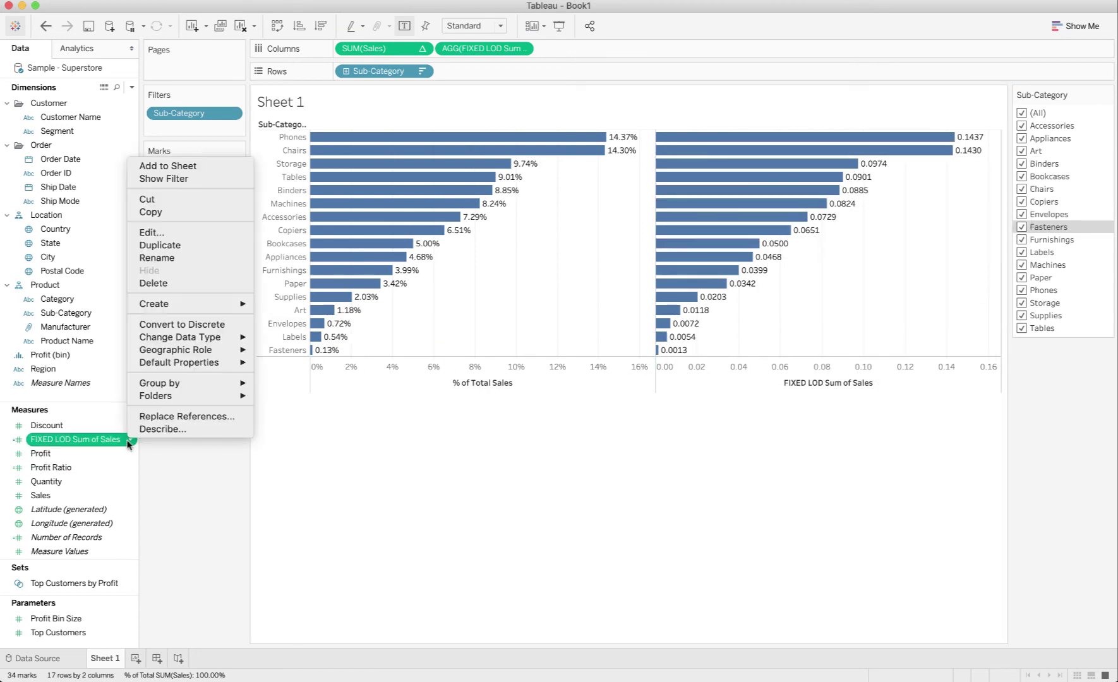
{"action": "mouse_move", "coordinate": [212, 363]}
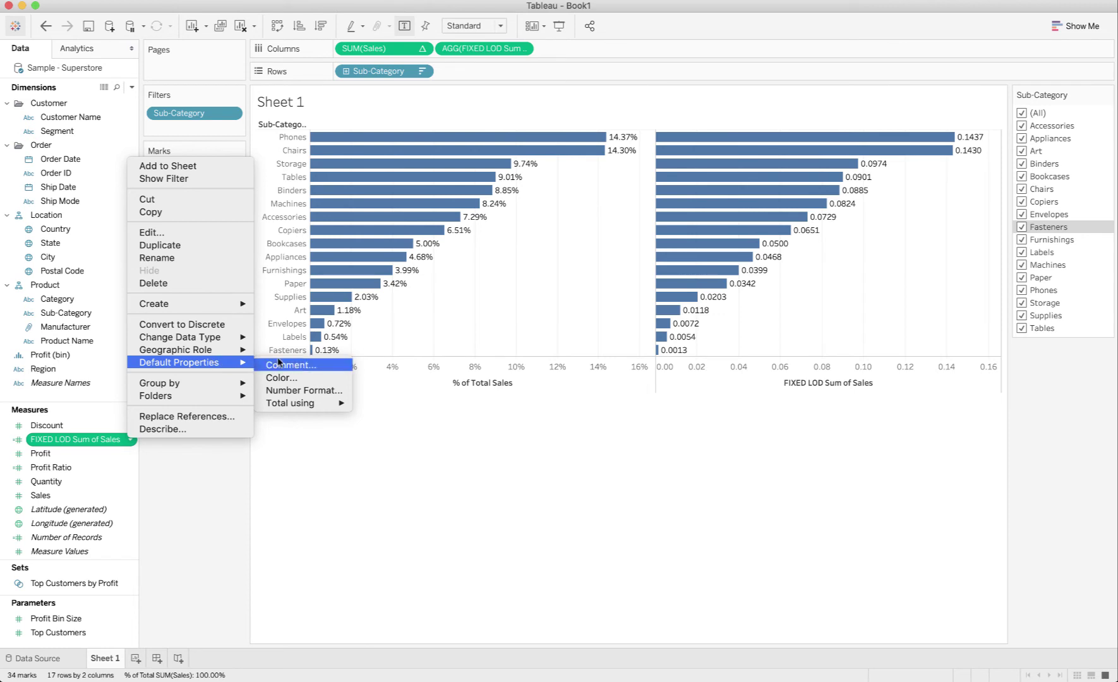
{"action": "left_click", "coordinate": [297, 390]}
{"action": "left_click", "coordinate": [469, 333]}
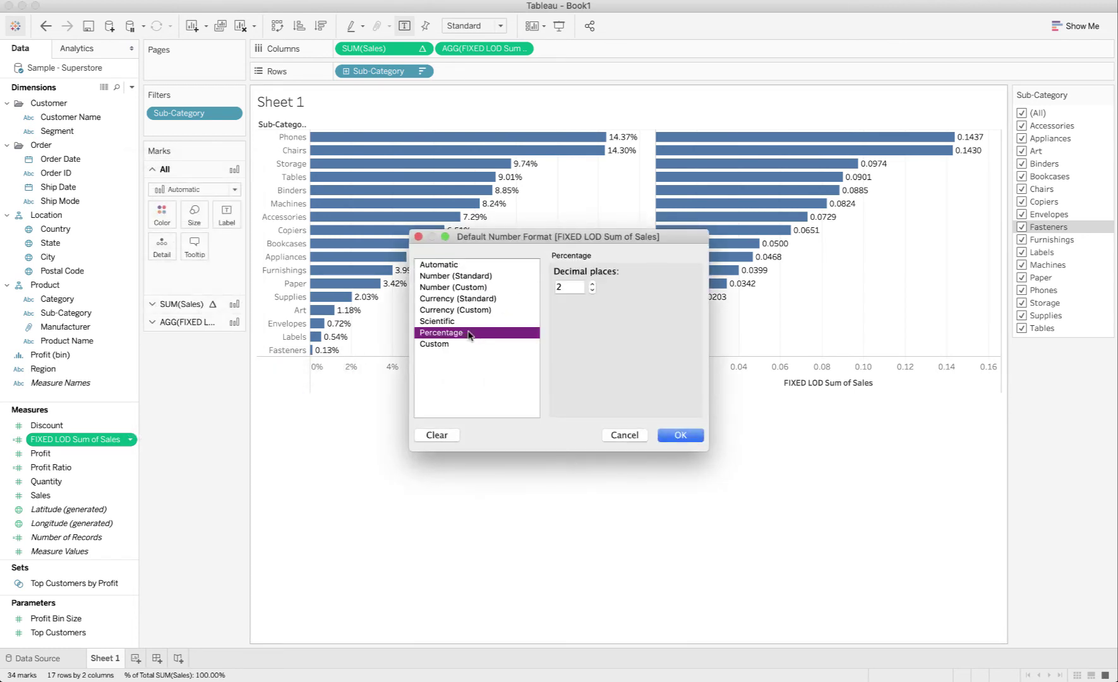
{"action": "left_click", "coordinate": [692, 435]}
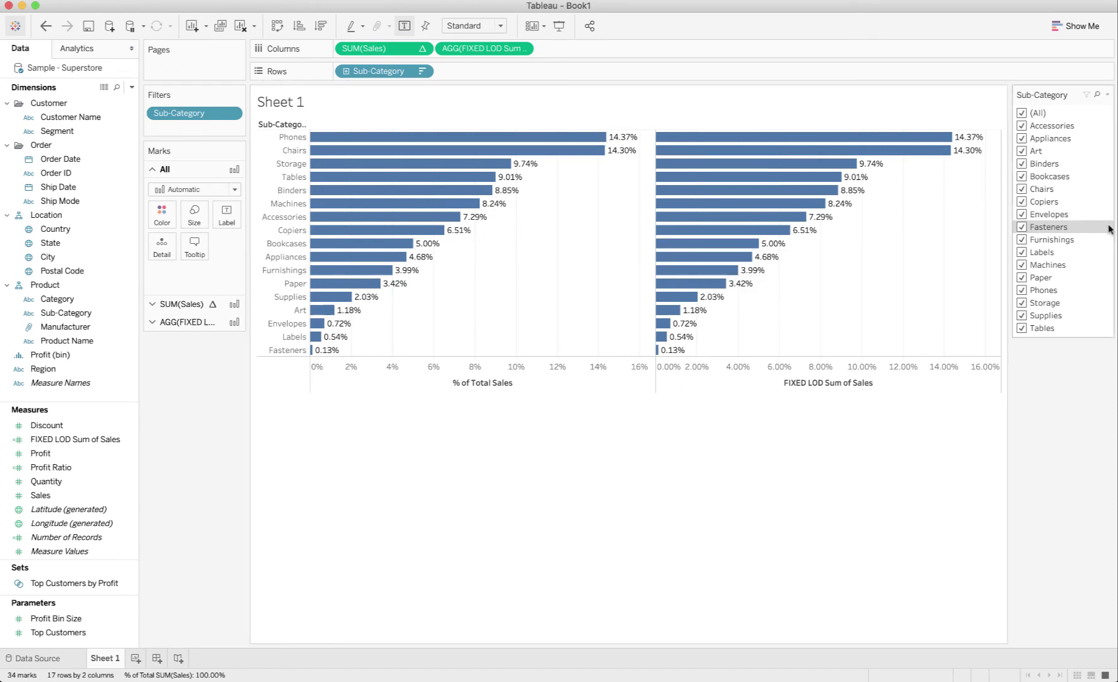
Uncheck Binders, Labels, Storage, Chairs, Copiers, Appliances and Art, leaving 10 sub-categories in the filter.
{"action": "left_click", "coordinate": [1022, 165]}
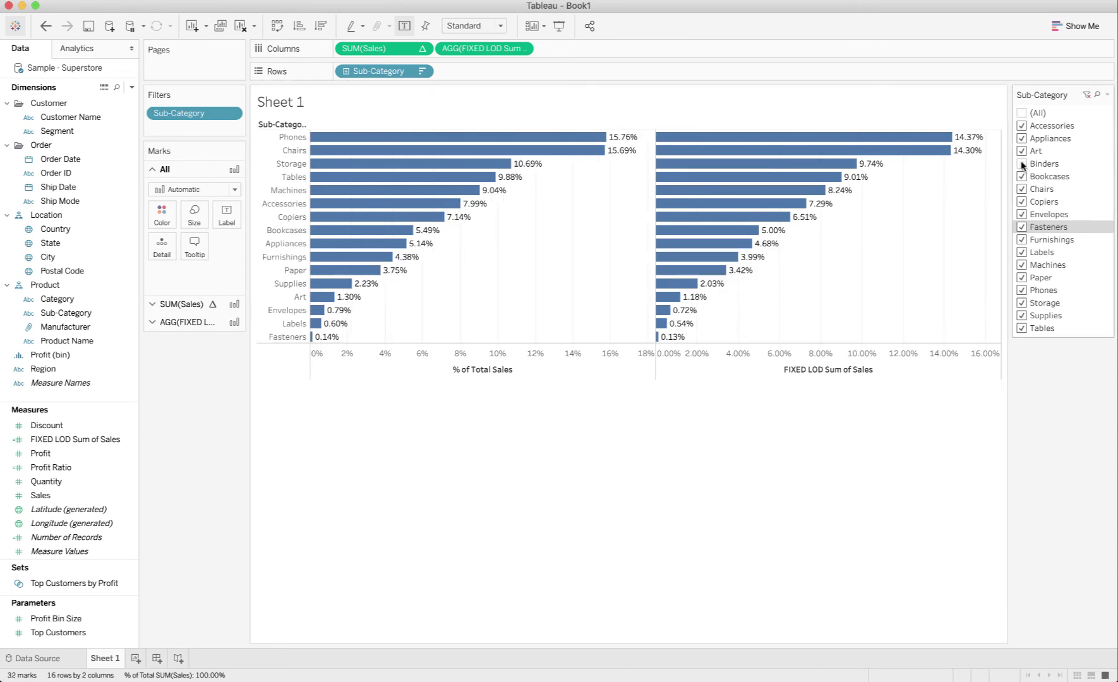
{"action": "left_click", "coordinate": [1022, 253]}
{"action": "left_click", "coordinate": [1022, 304]}
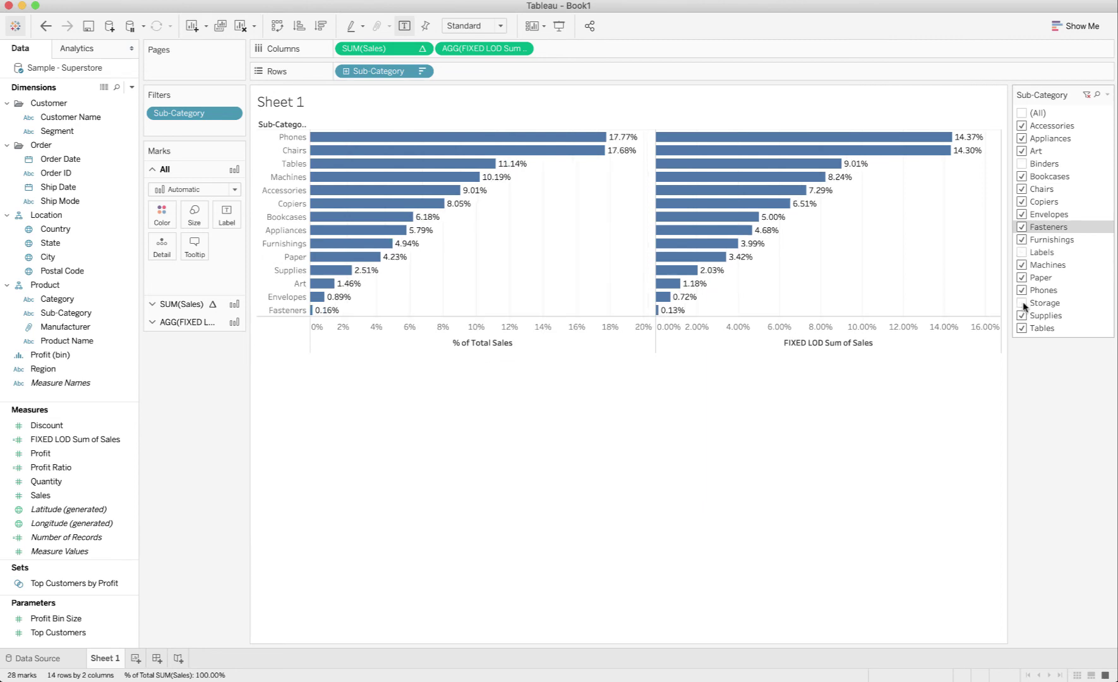
{"action": "left_click", "coordinate": [1022, 190]}
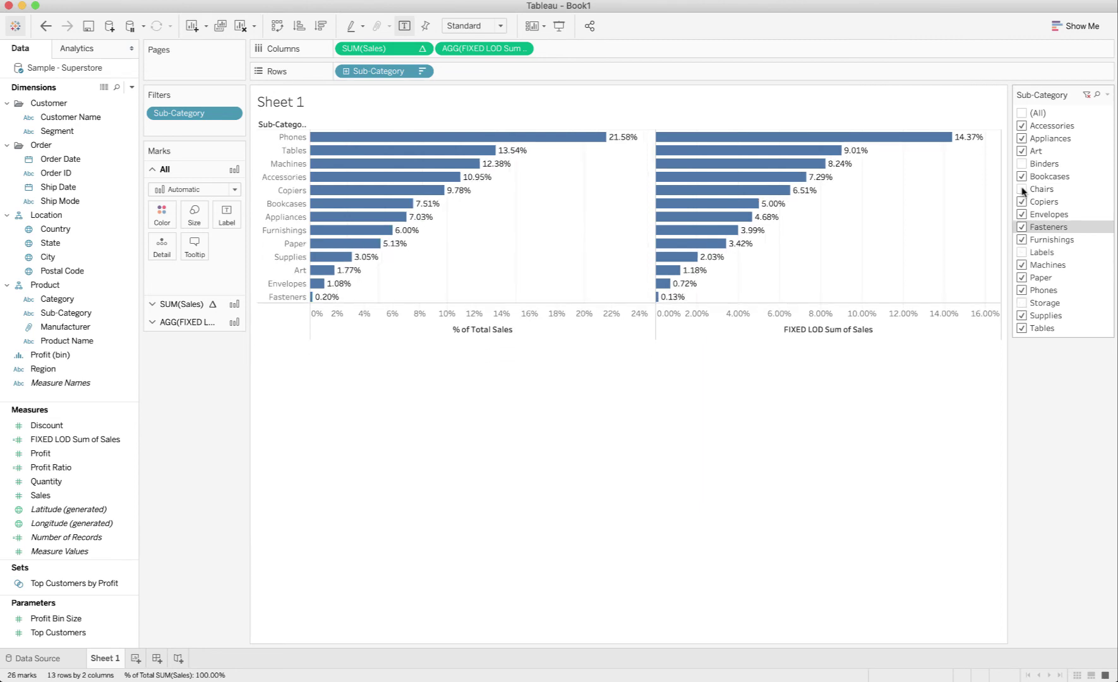
{"action": "left_click", "coordinate": [1022, 202]}
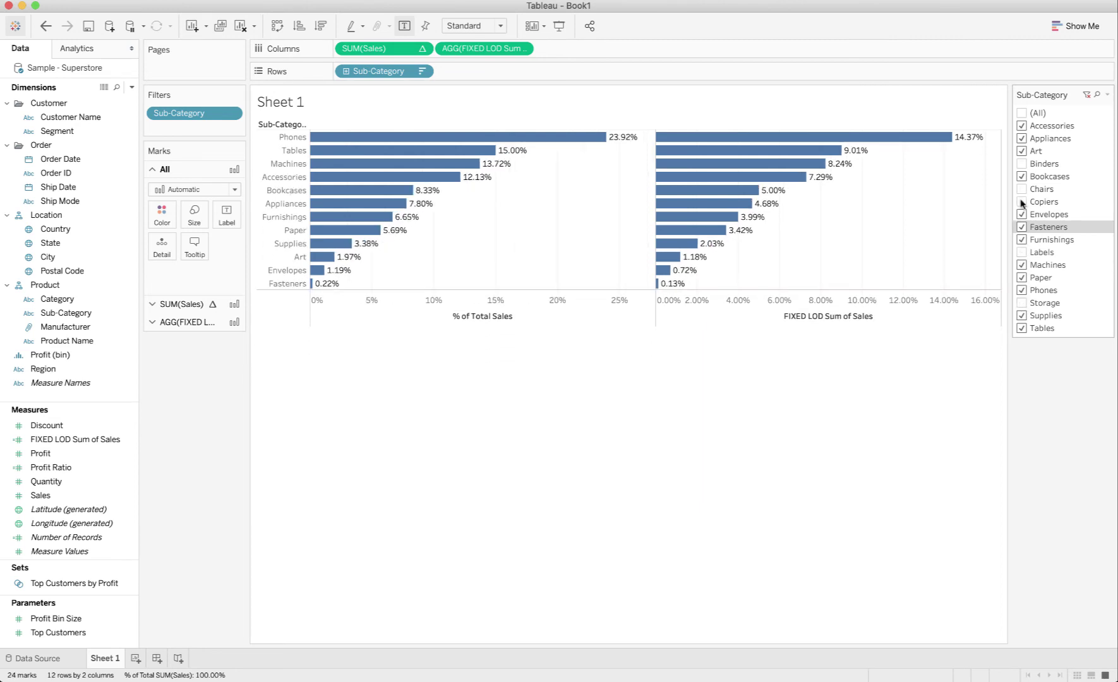
{"action": "left_click", "coordinate": [1022, 138]}
{"action": "left_click", "coordinate": [1022, 151]}
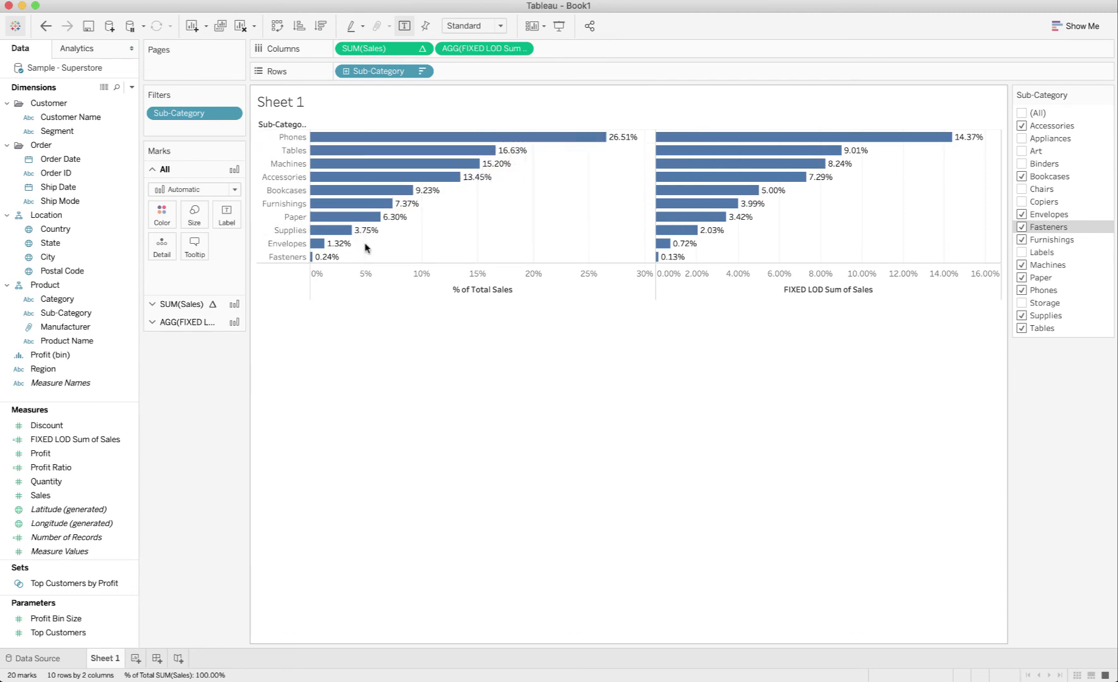
{"action": "mouse_move", "coordinate": [481, 143]}
{"action": "mouse_move", "coordinate": [926, 143]}
Check (All) in the Sub-Category filter to restore all 17 sub-categories.
{"action": "left_click", "coordinate": [1020, 114]}
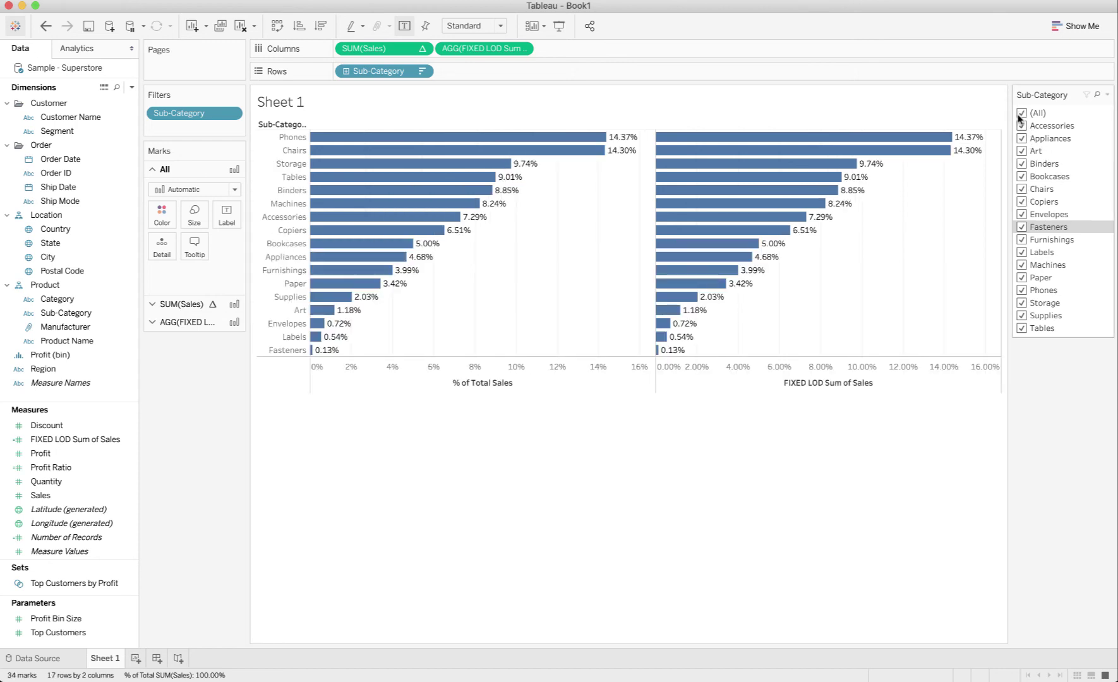